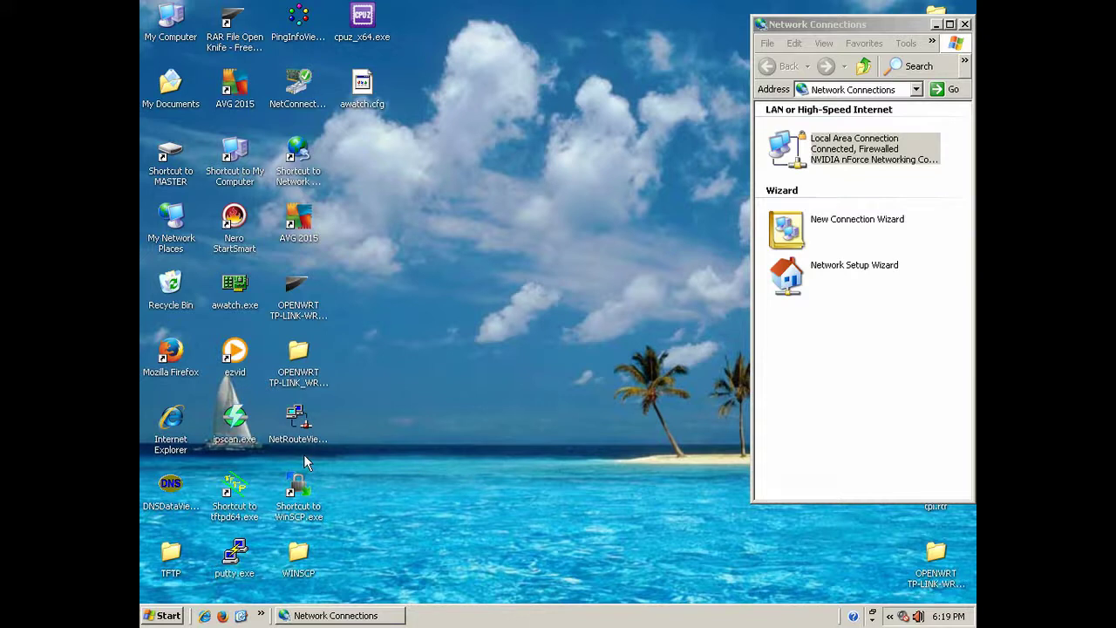
# Launch Mozilla Firefox from the desktop shortcut and close it again.
pyautogui.click(175, 352)
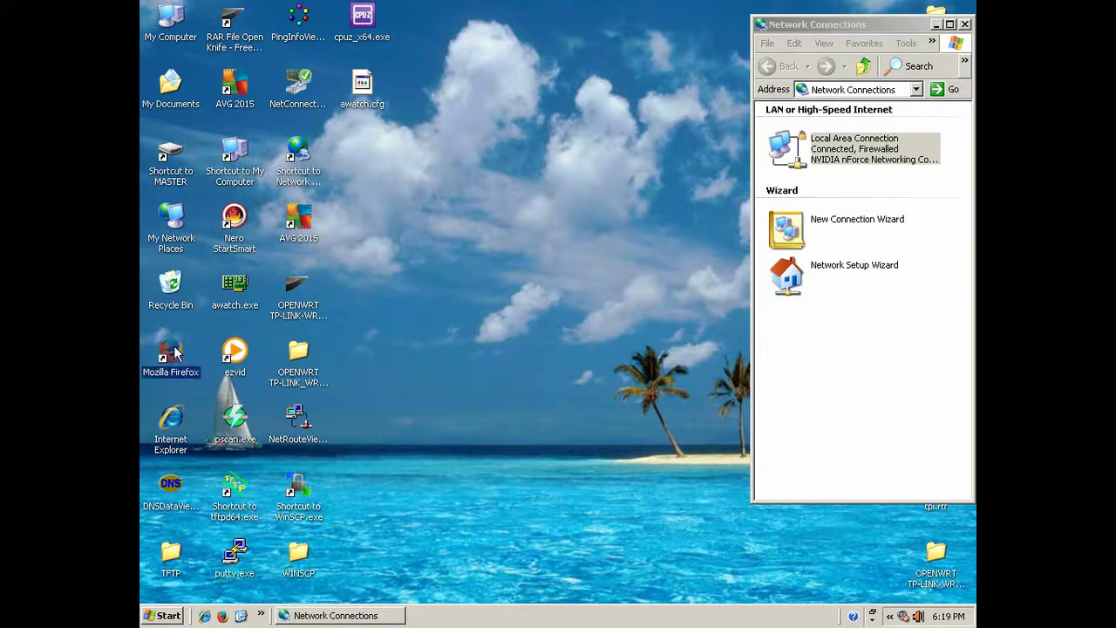
pyautogui.doubleClick(174, 352)
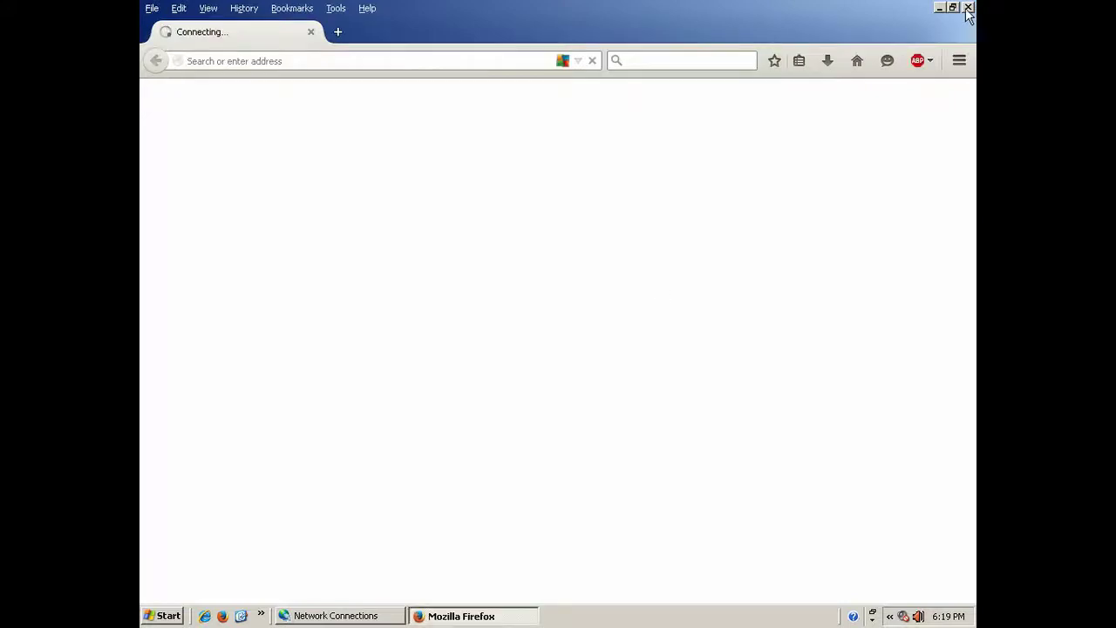
pyautogui.click(967, 10)
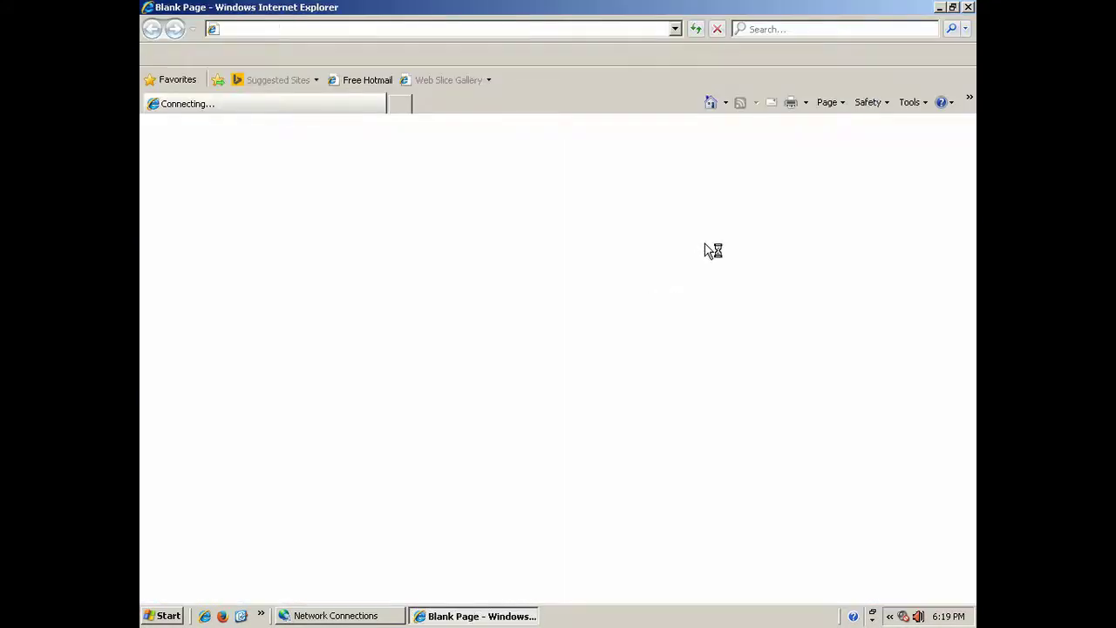
pyautogui.click(674, 29)
pyautogui.click(308, 45)
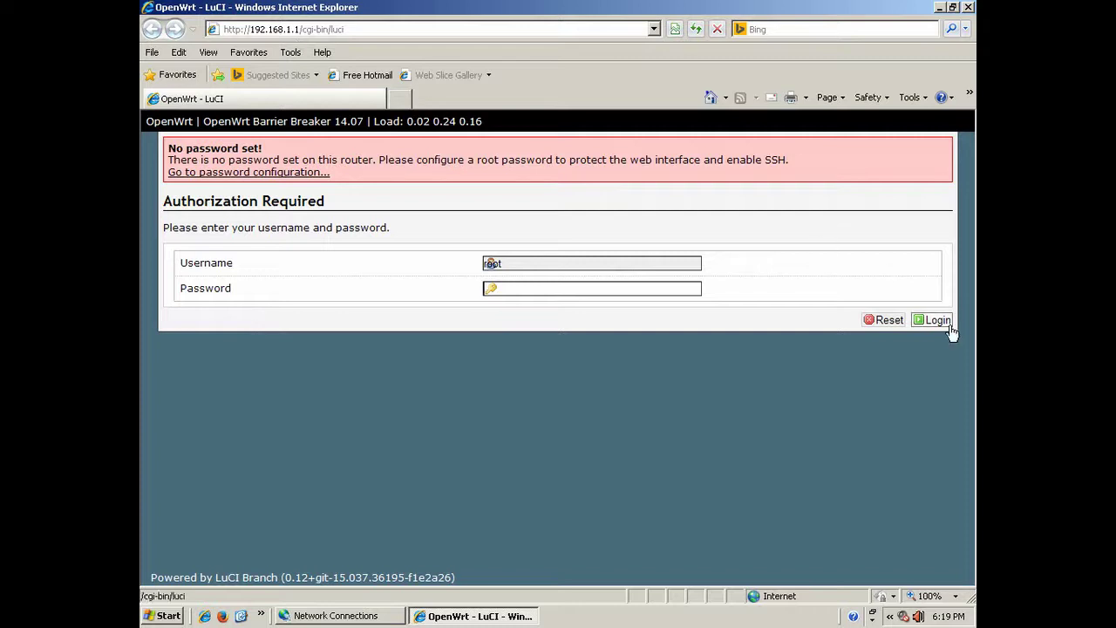
pyautogui.click(934, 321)
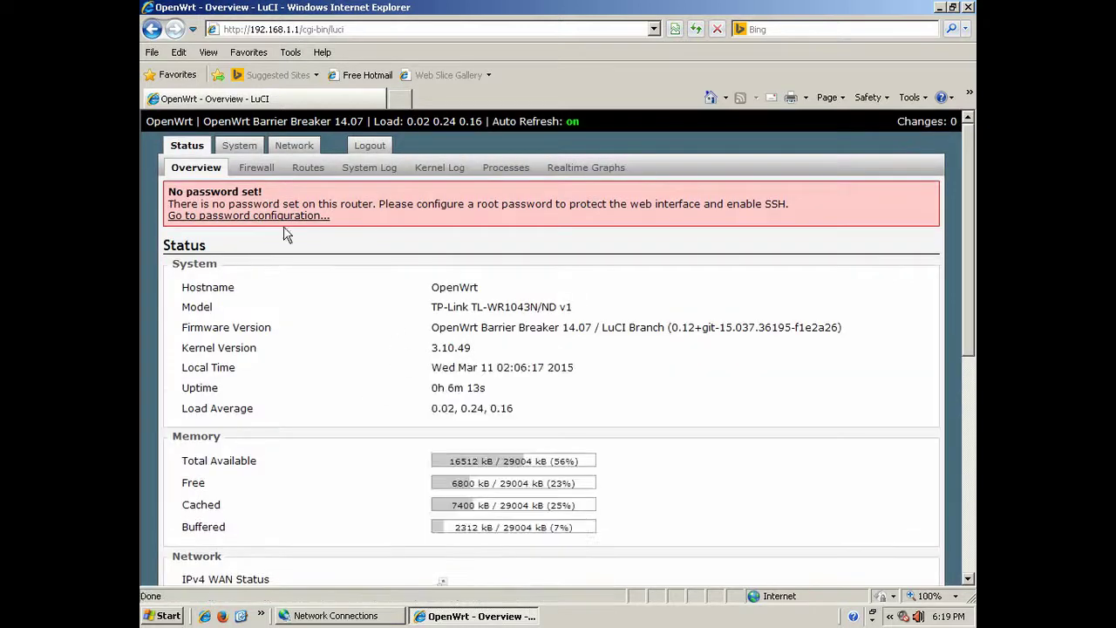
# On the Network Interfaces page, delete the WAN6 row and confirm with OK.
pyautogui.click(293, 145)
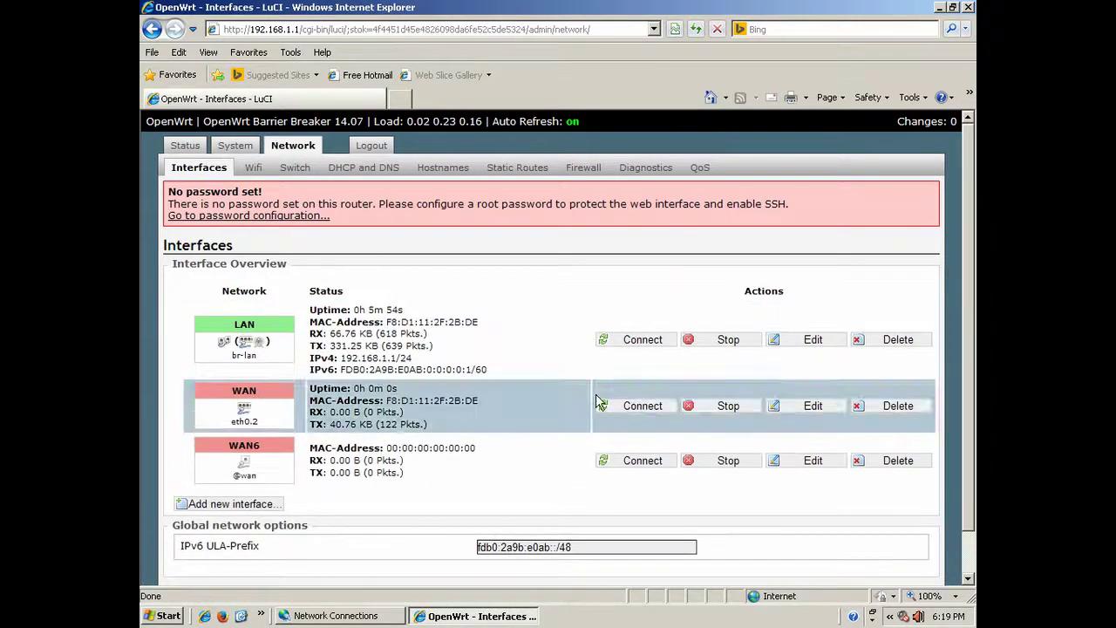
pyautogui.click(890, 471)
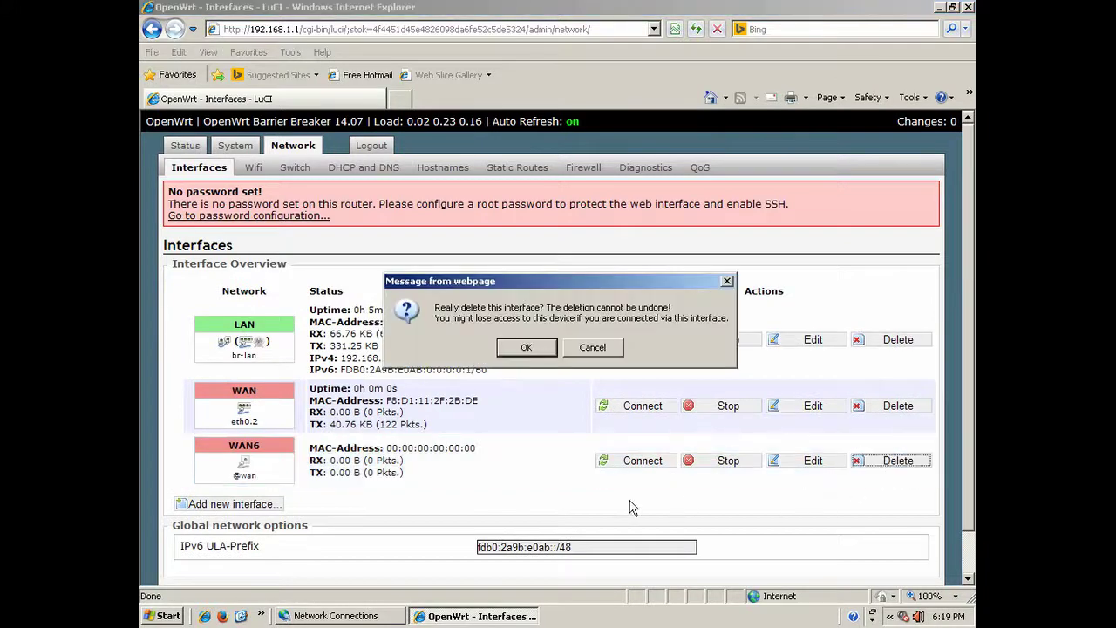
pyautogui.click(527, 348)
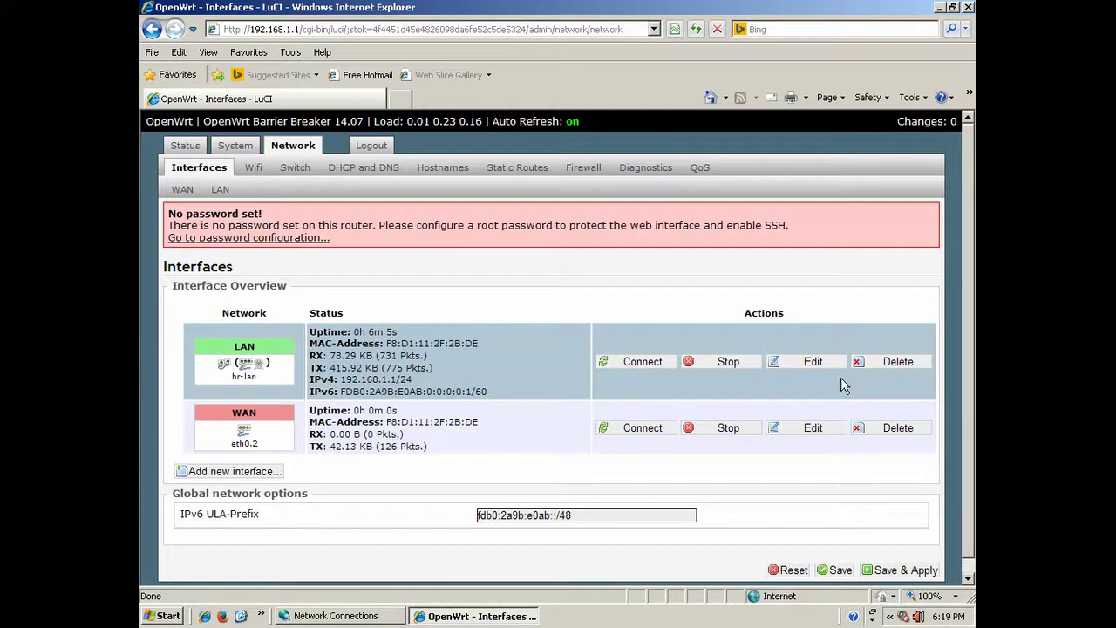
# Change the LAN DHCP Server leasetime from 12h to 120h and save and apply.
pyautogui.click(812, 365)
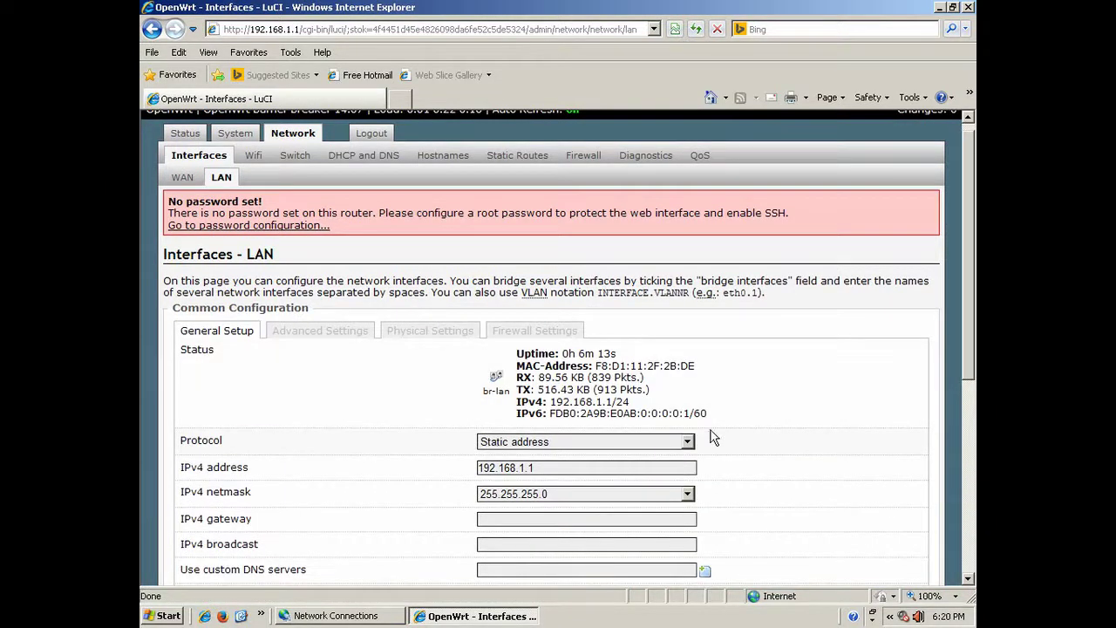
pyautogui.moveTo(968, 283); pyautogui.dragTo(971, 375)
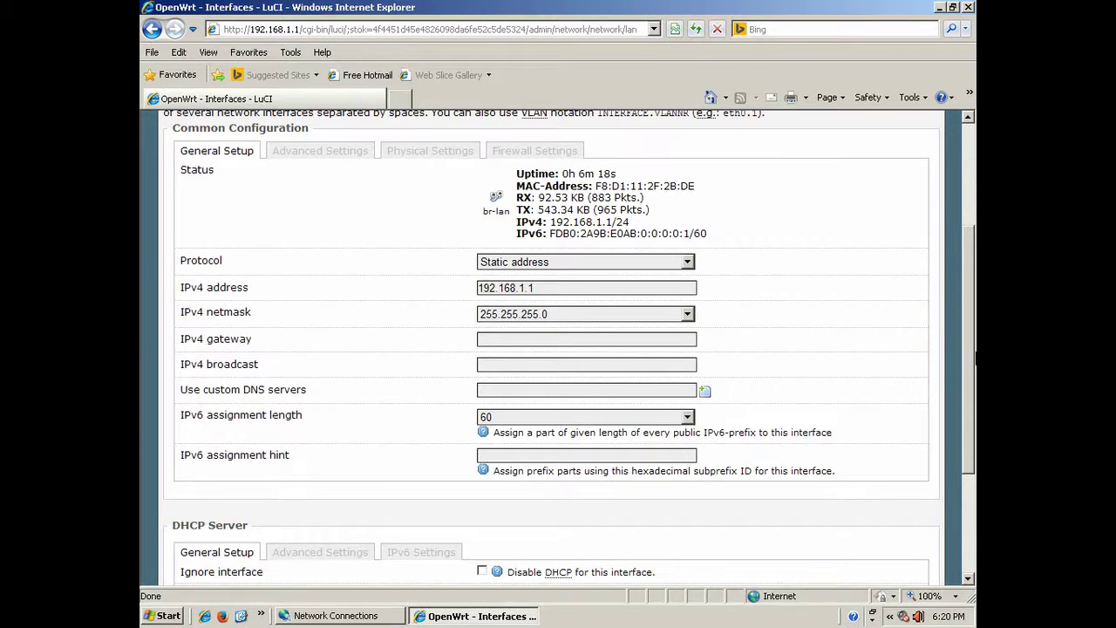
pyautogui.moveTo(975, 366); pyautogui.dragTo(975, 462)
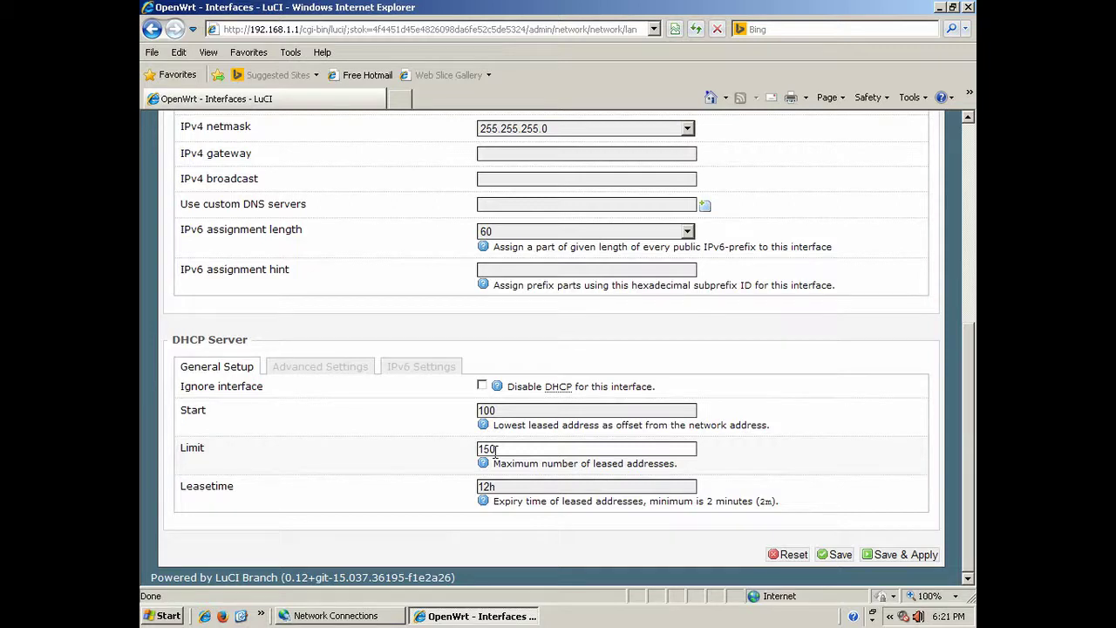
pyautogui.click(489, 487)
pyautogui.write('0')
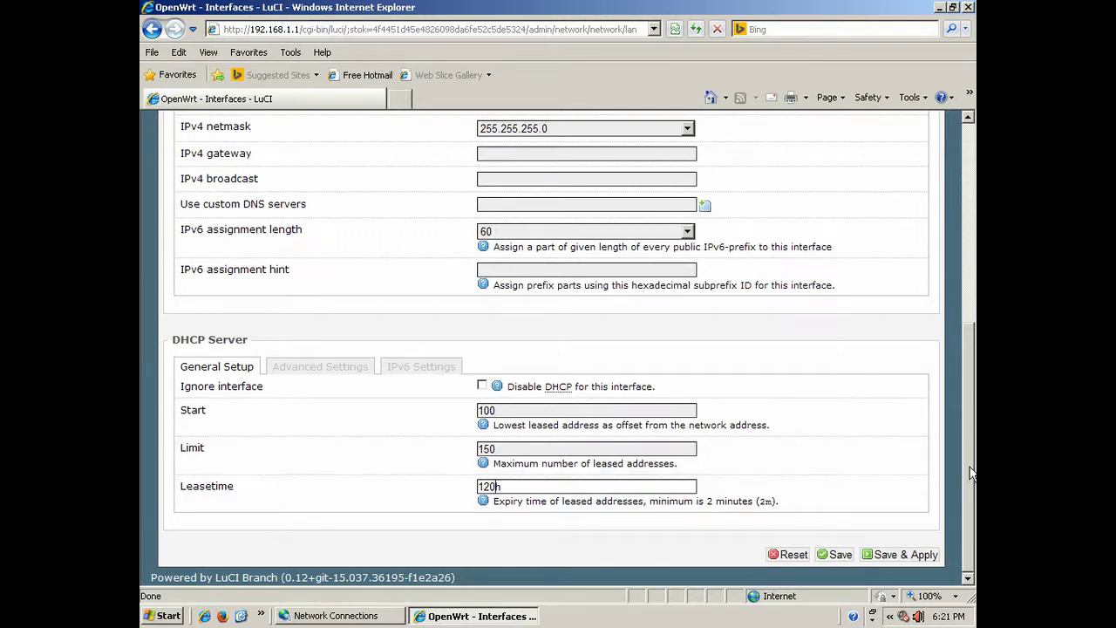
pyautogui.click(893, 555)
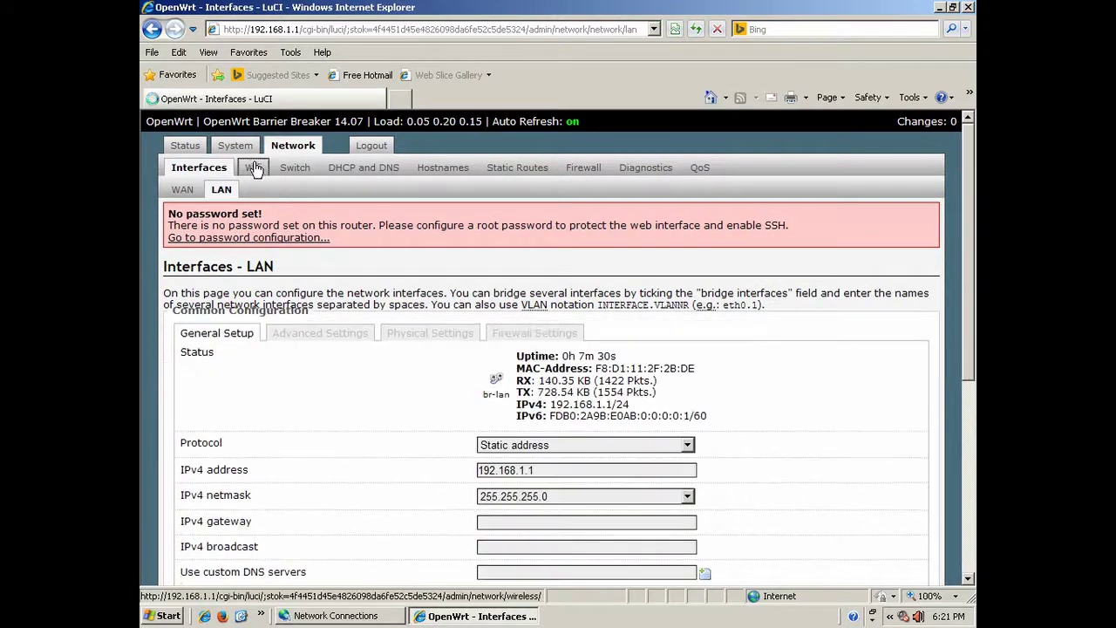
# Enable the OpenWrt wireless radio and set channel 8 (2.447 GHz) with 22 dBm (158 mW) transmit power.
pyautogui.click(252, 168)
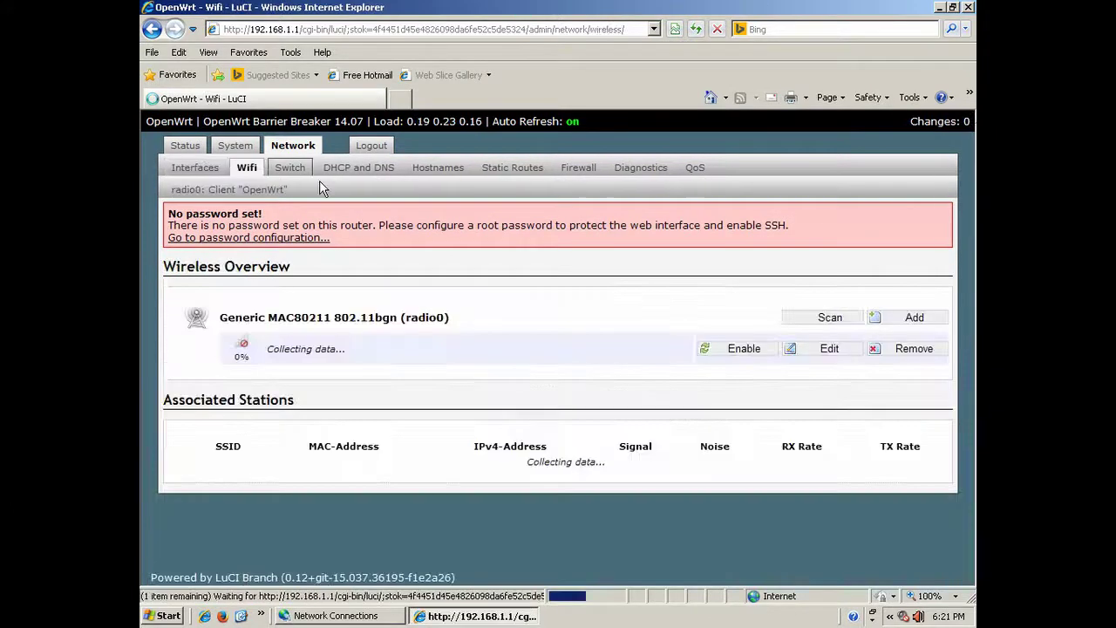
pyautogui.click(741, 349)
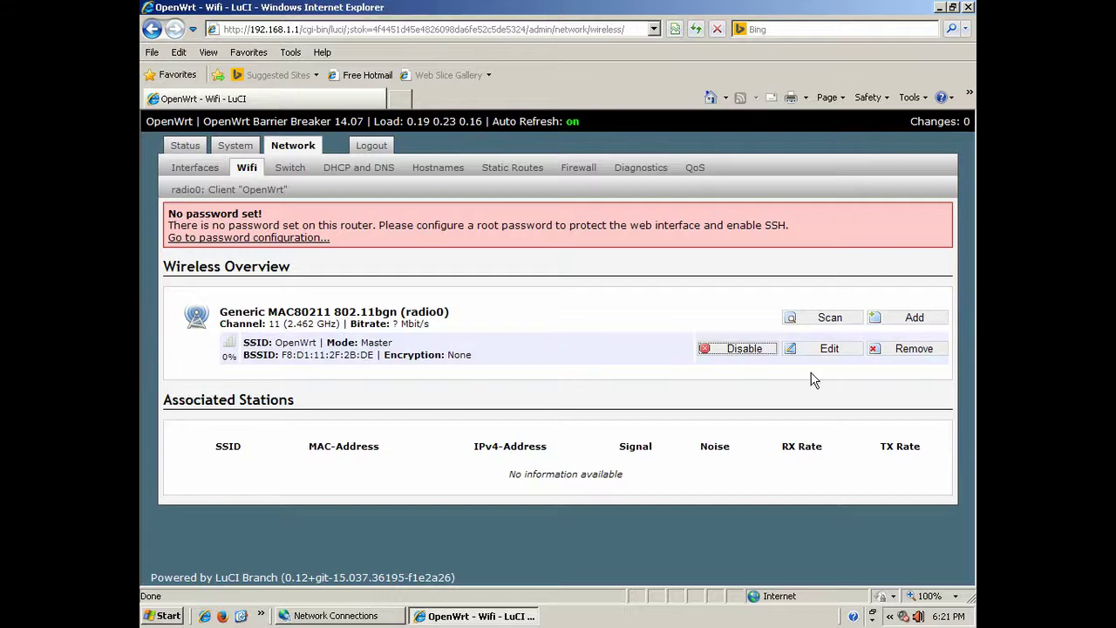
pyautogui.click(829, 348)
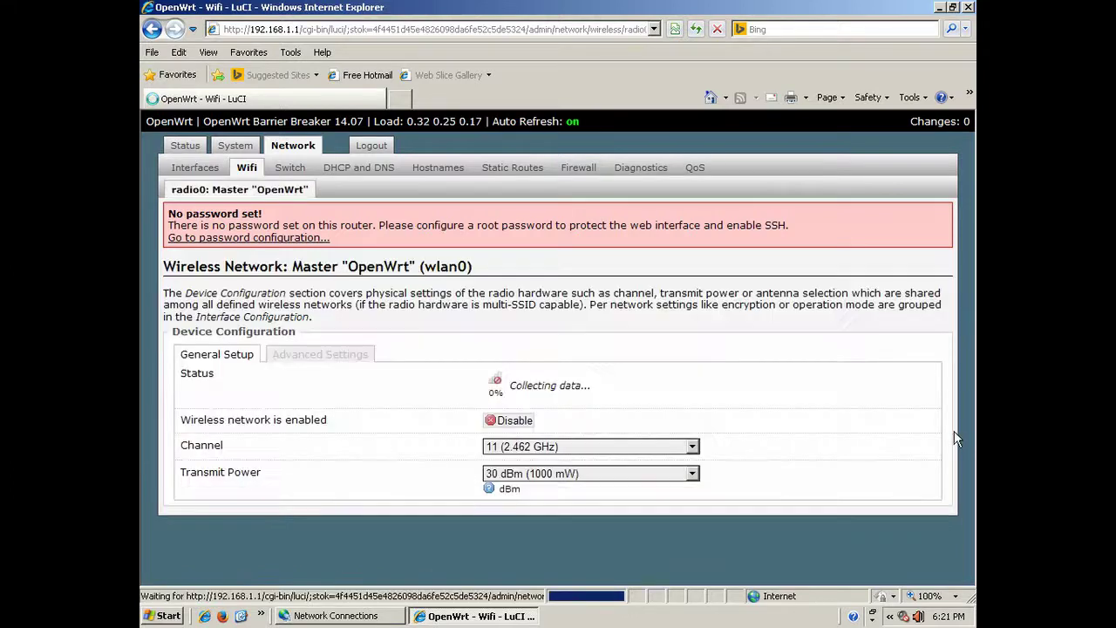
pyautogui.moveTo(967, 232); pyautogui.dragTo(967, 346)
pyautogui.click(687, 285)
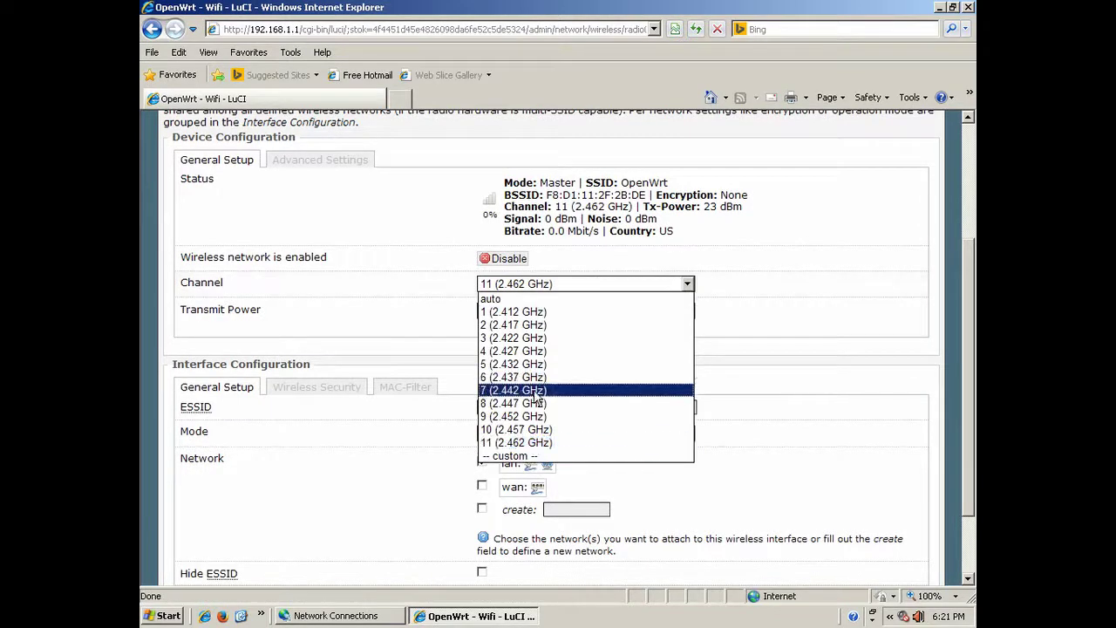
pyautogui.click(538, 402)
pyautogui.click(685, 312)
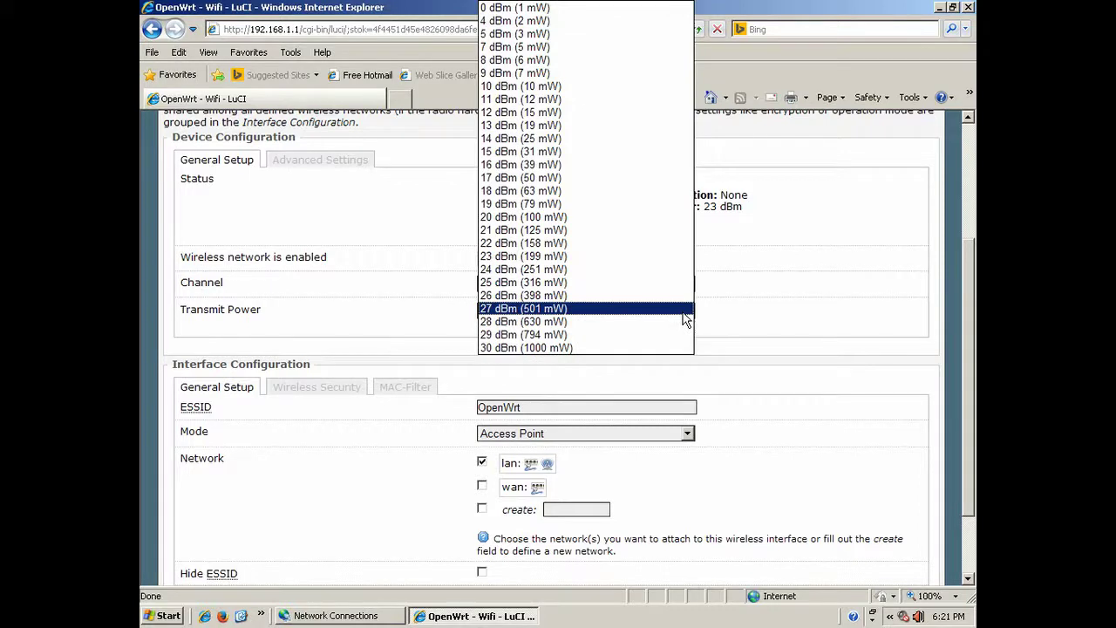
pyautogui.click(607, 247)
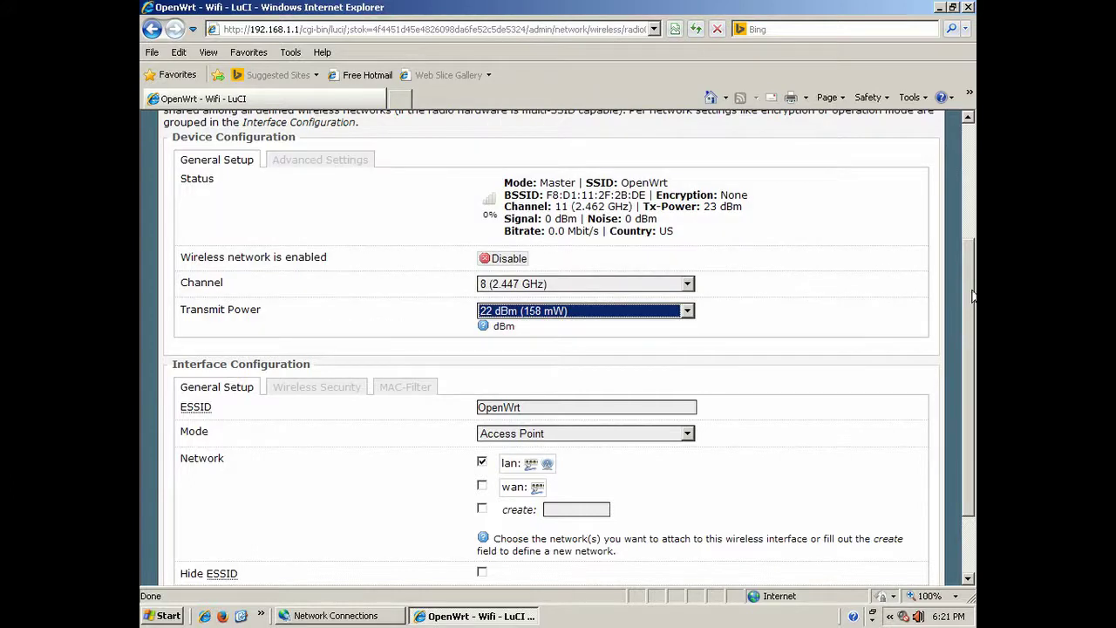
pyautogui.scroll(-3, 967, 266)
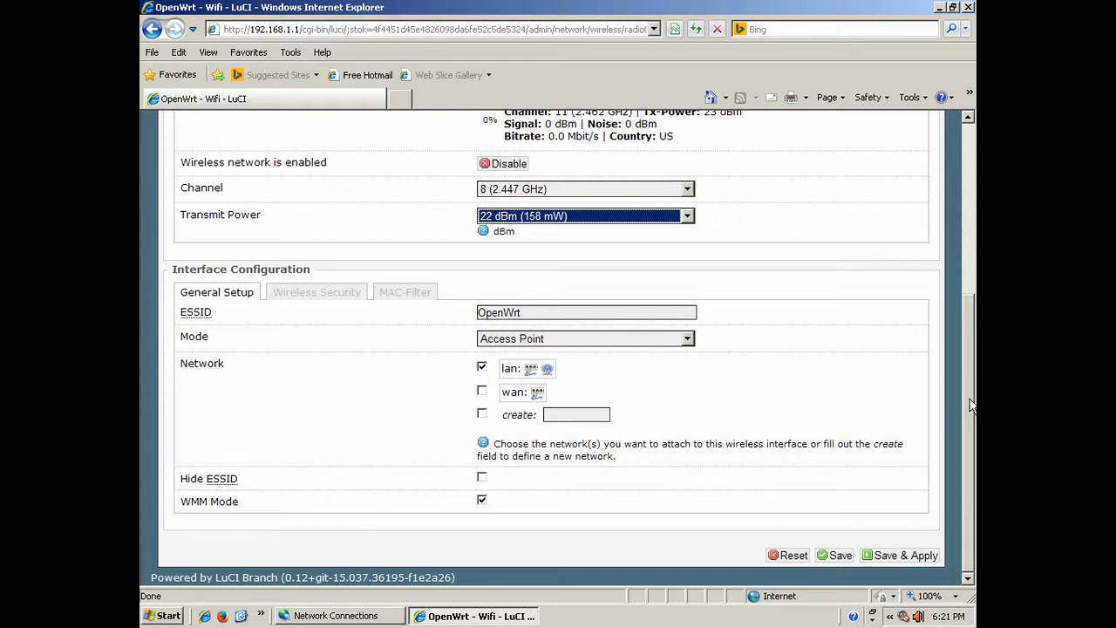
pyautogui.moveTo(970, 407); pyautogui.dragTo(973, 445)
# Apply the channel and power changes, then set wireless encryption to WPA-PSK.
pyautogui.click(902, 555)
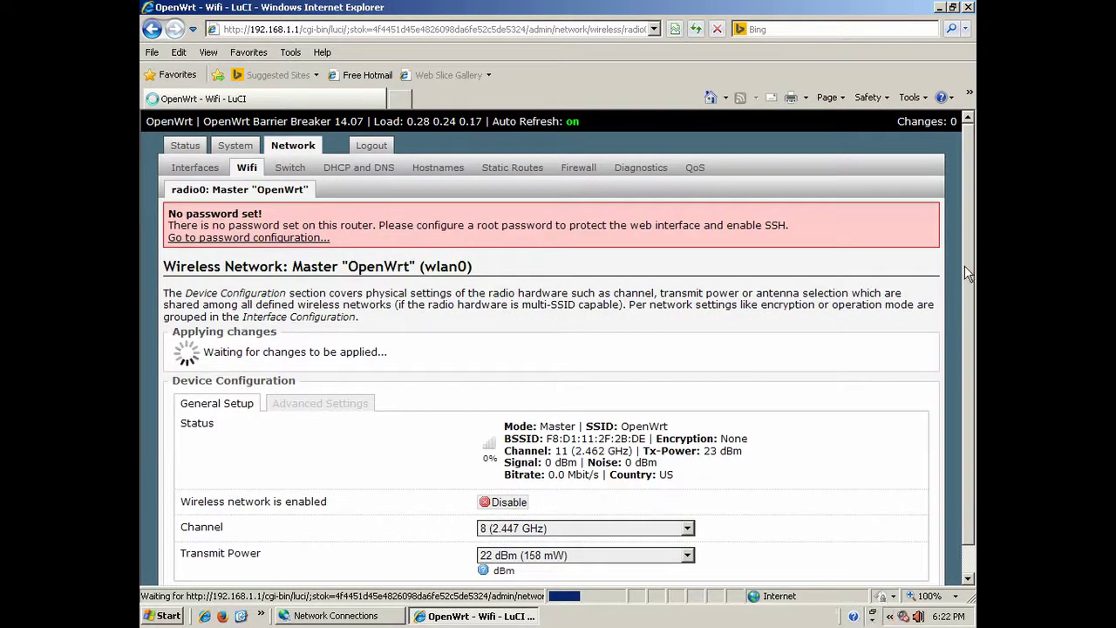
pyautogui.moveTo(974, 275); pyautogui.dragTo(972, 410)
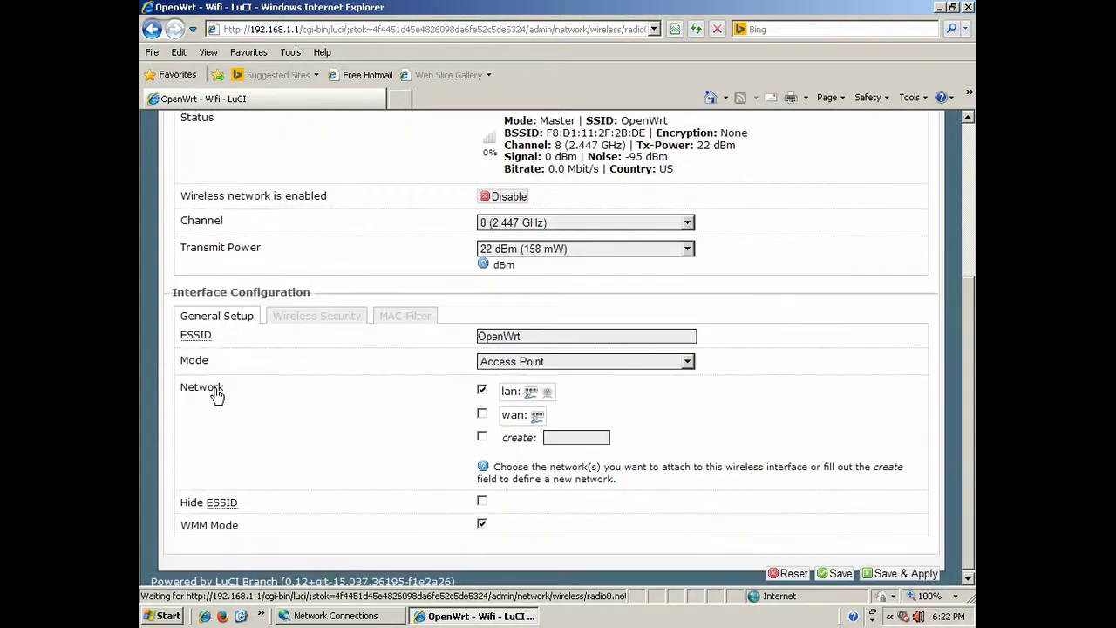
pyautogui.click(298, 318)
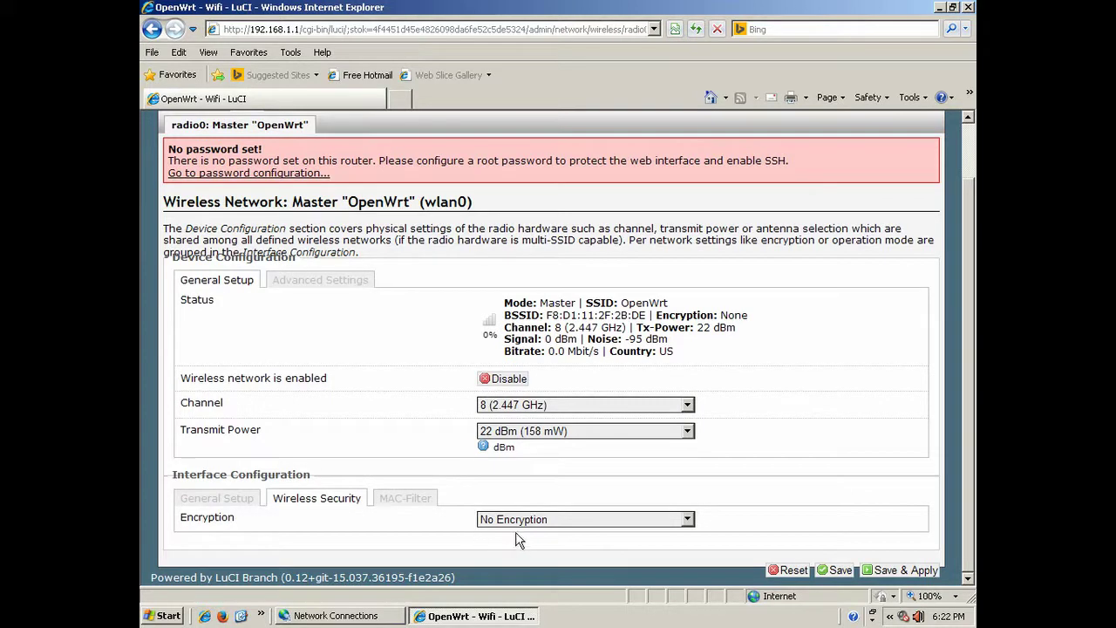
pyautogui.click(688, 518)
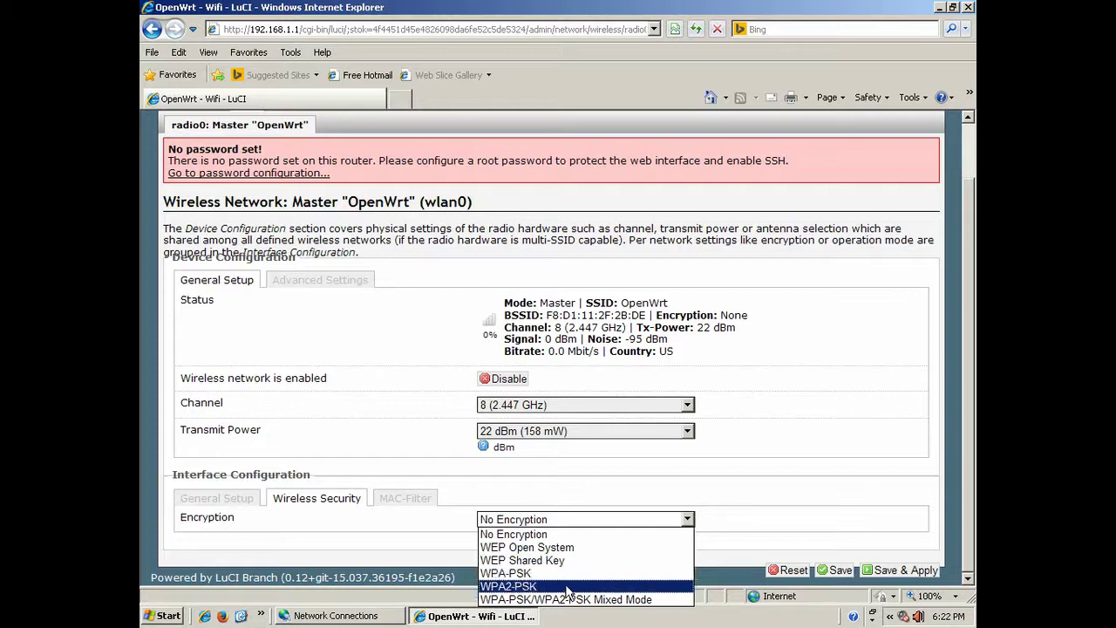
pyautogui.click(567, 572)
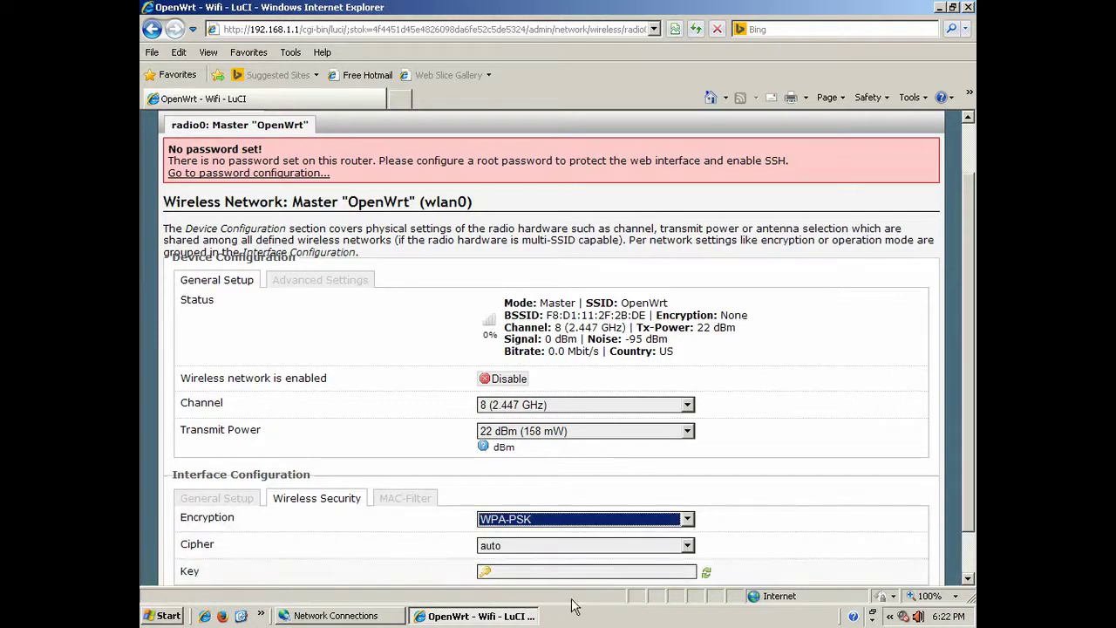
# Revert the wireless encryption to No Encryption and save and apply the settings.
pyautogui.moveTo(972, 468); pyautogui.dragTo(948, 540)
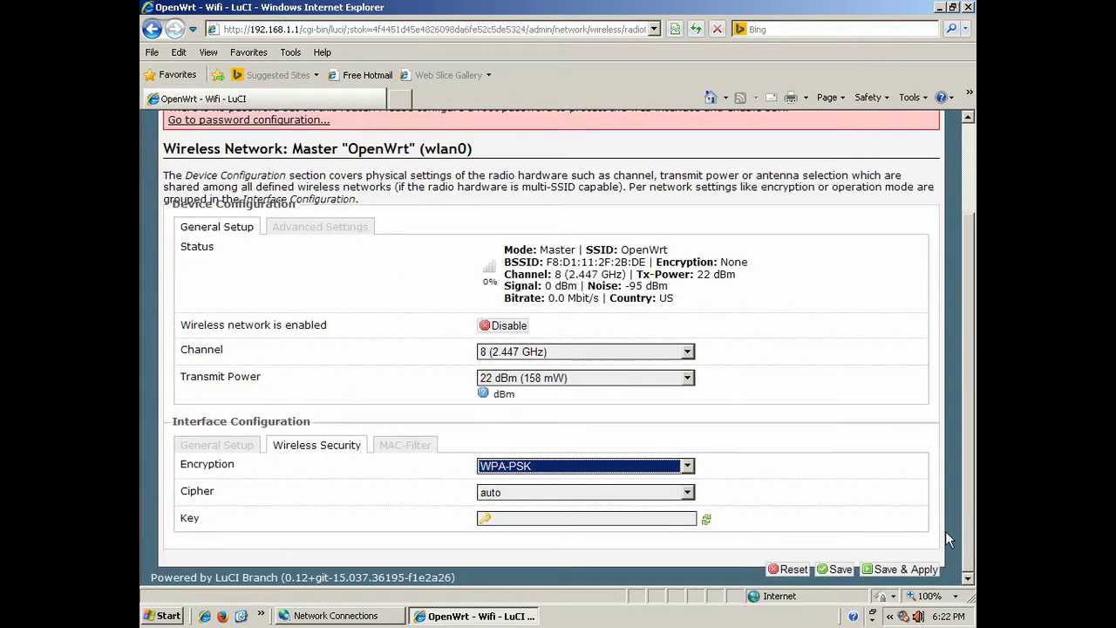
pyautogui.click(484, 518)
pyautogui.click(582, 466)
pyautogui.click(586, 481)
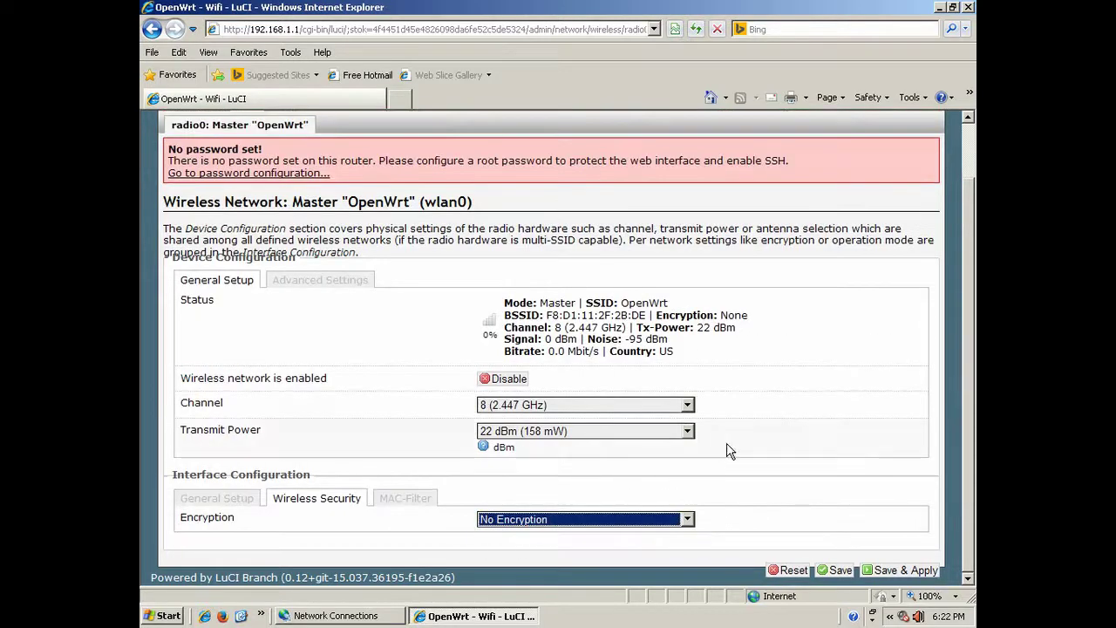
pyautogui.click(891, 569)
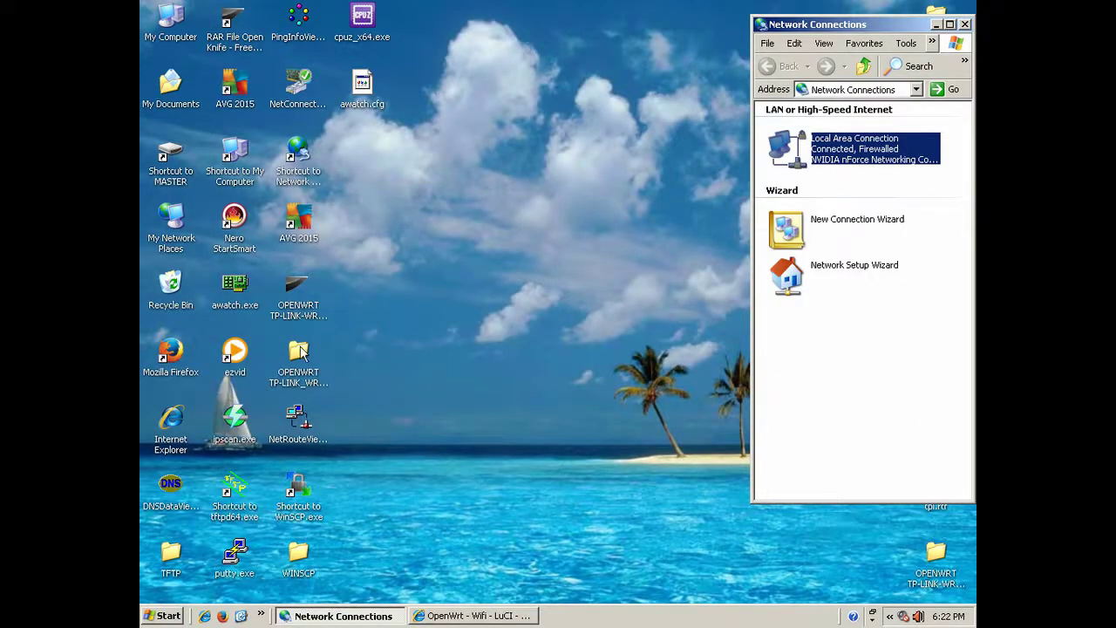
pyautogui.doubleClick(236, 283)
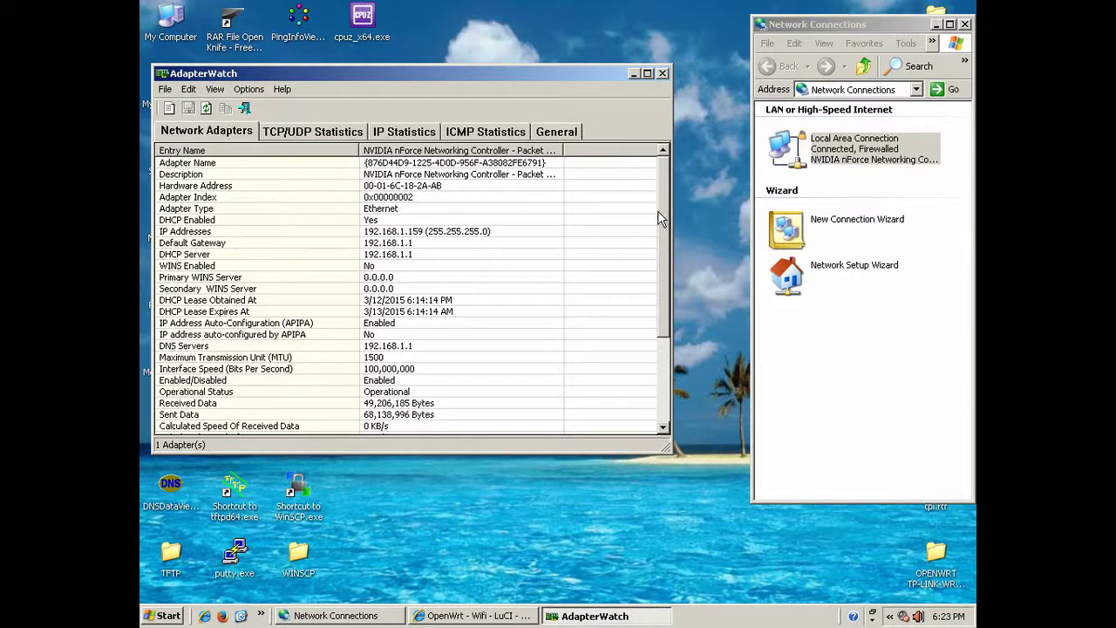
pyautogui.click(664, 77)
pyautogui.click(436, 616)
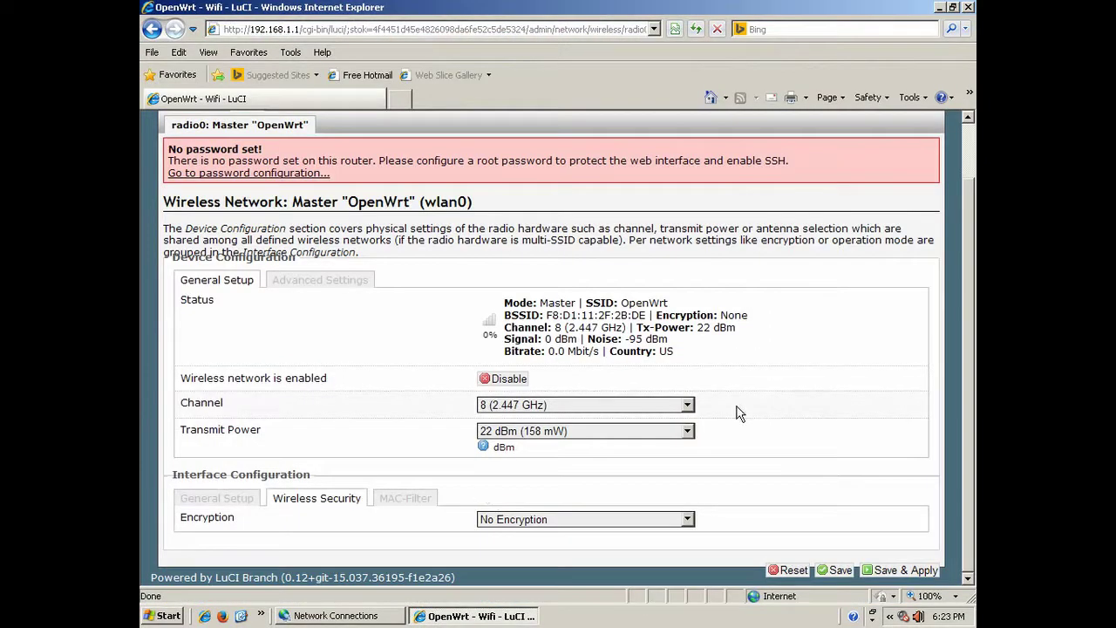
# Check the Status Overview's IPv4 WAN status: DHCP at 192.168.0.249, gateway and DNS 192.168.0.2.
pyautogui.moveTo(971, 337); pyautogui.dragTo(969, 277)
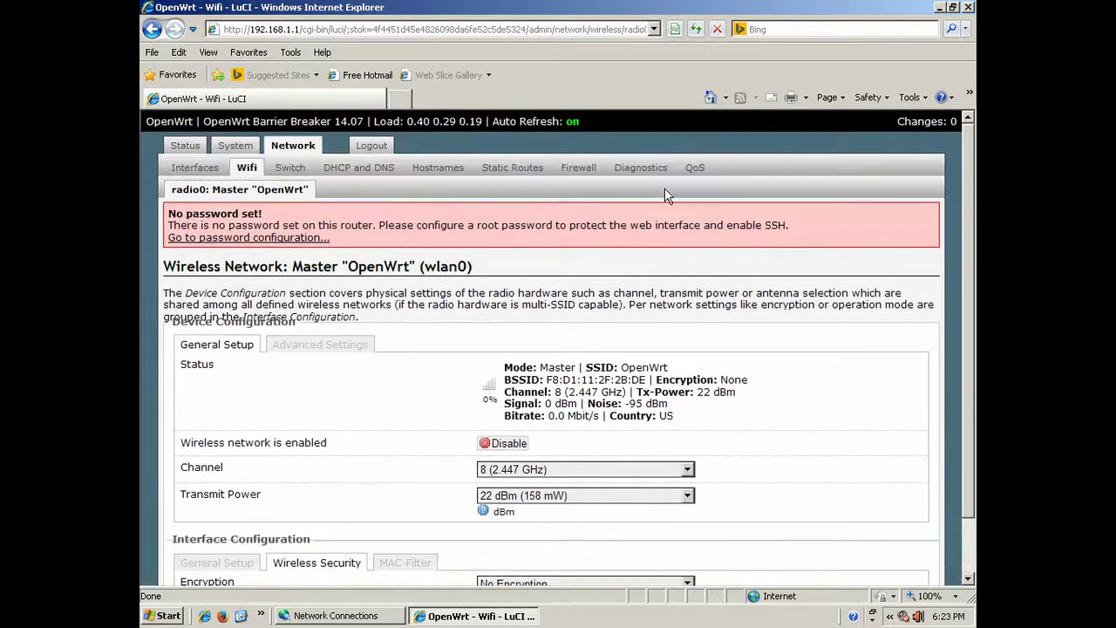
pyautogui.click(186, 146)
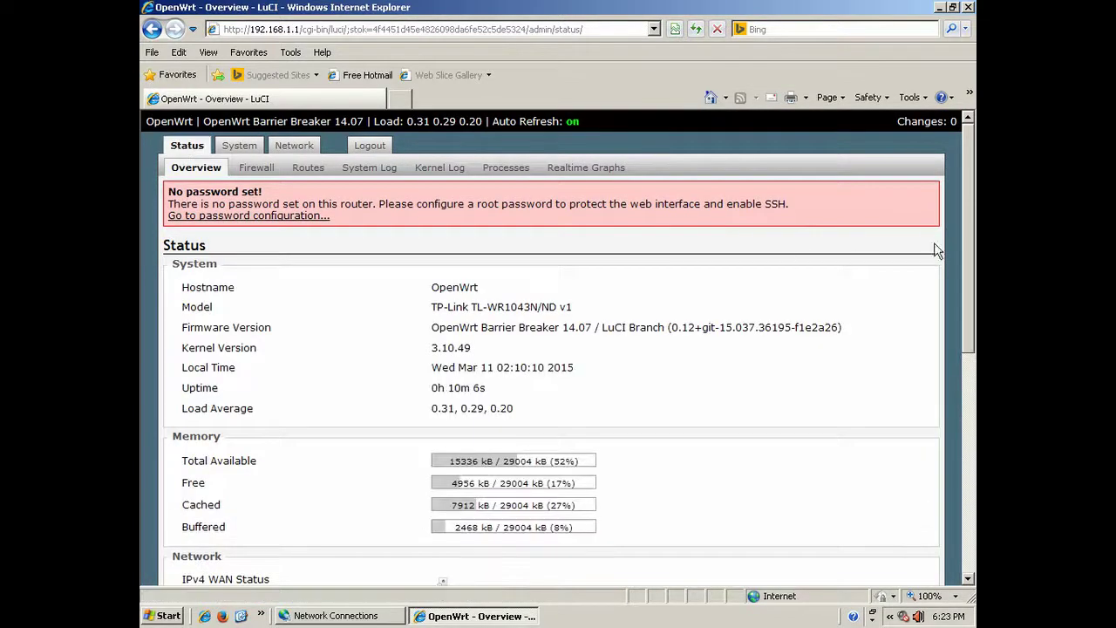
pyautogui.moveTo(973, 212); pyautogui.dragTo(962, 329)
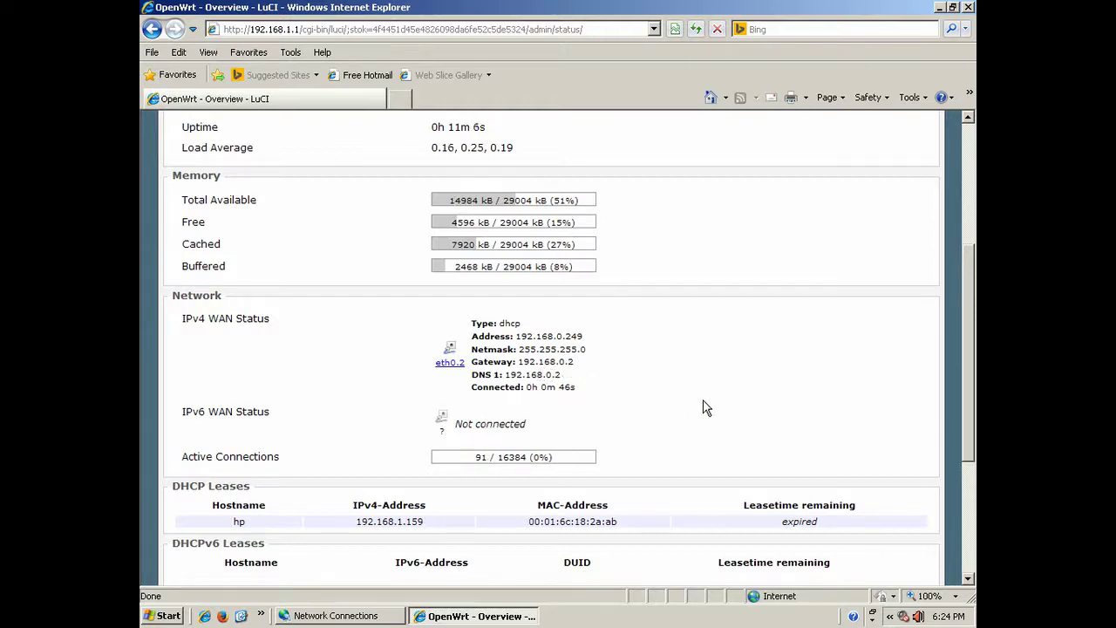
pyautogui.moveTo(964, 318); pyautogui.dragTo(962, 287)
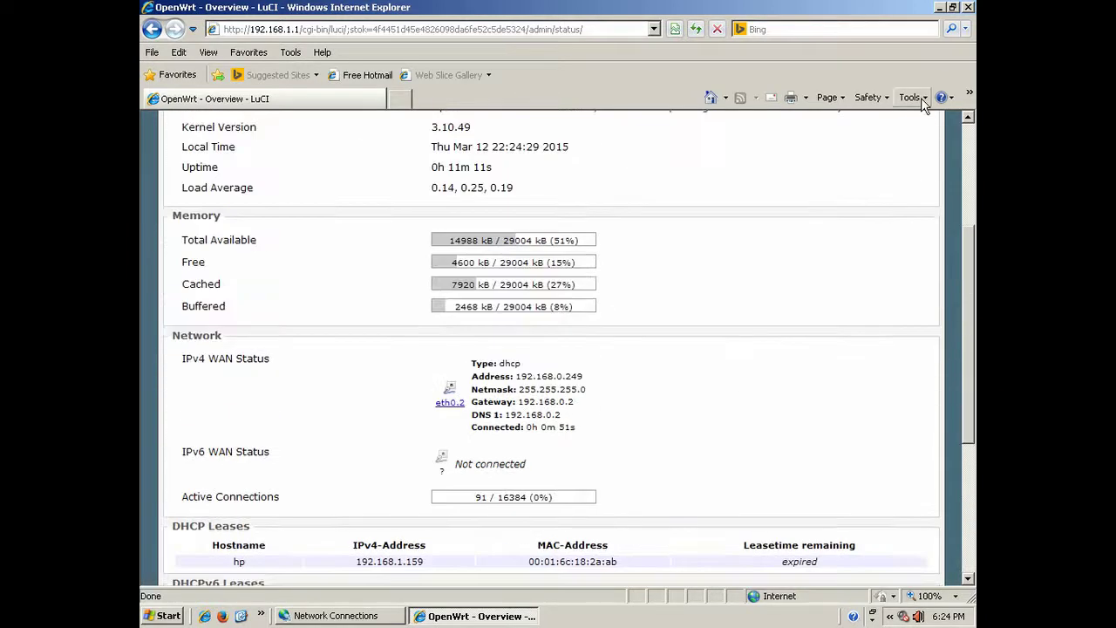
pyautogui.click(968, 7)
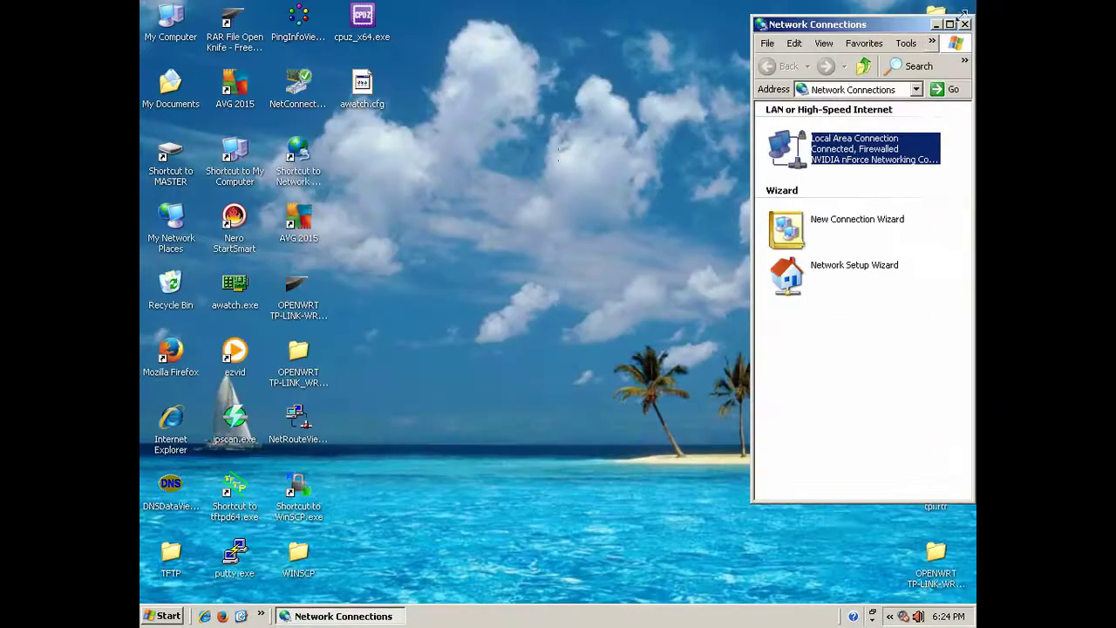
pyautogui.doubleClick(164, 351)
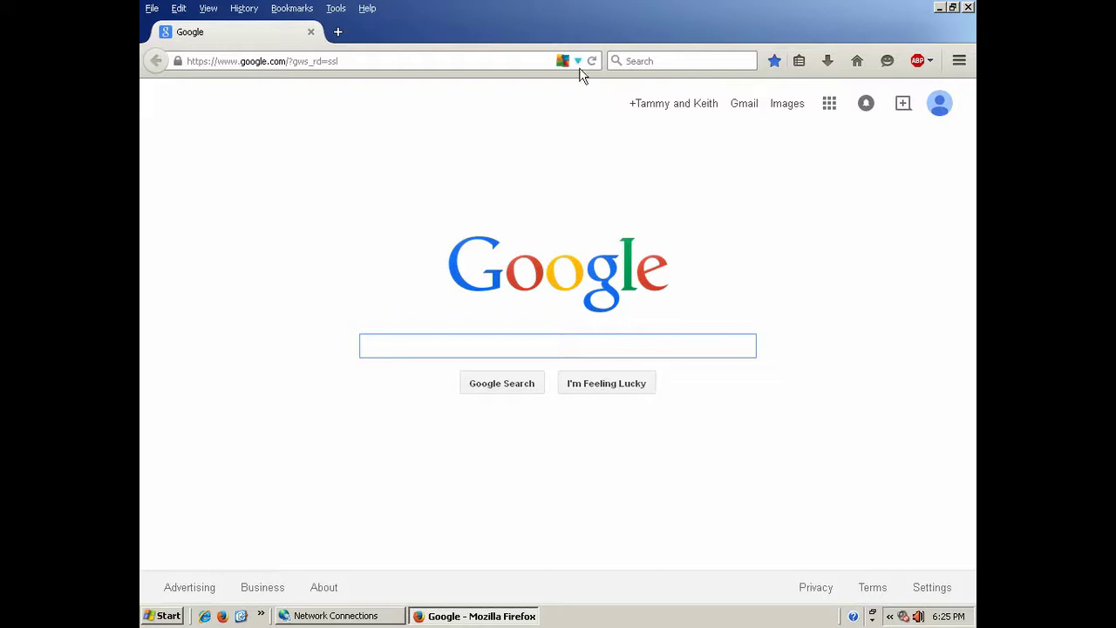
pyautogui.click(968, 7)
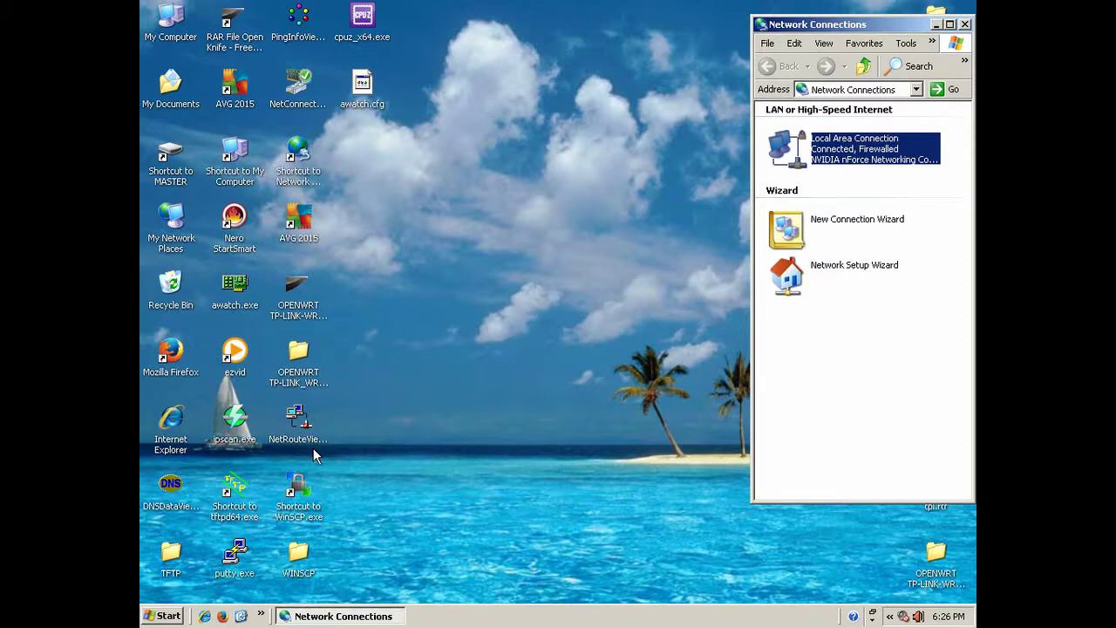
# Check AdapterWatch (192.168.1.159 via gateway 192.168.1.1), close it, and launch Internet Explorer to LuCI.
pyautogui.doubleClick(236, 288)
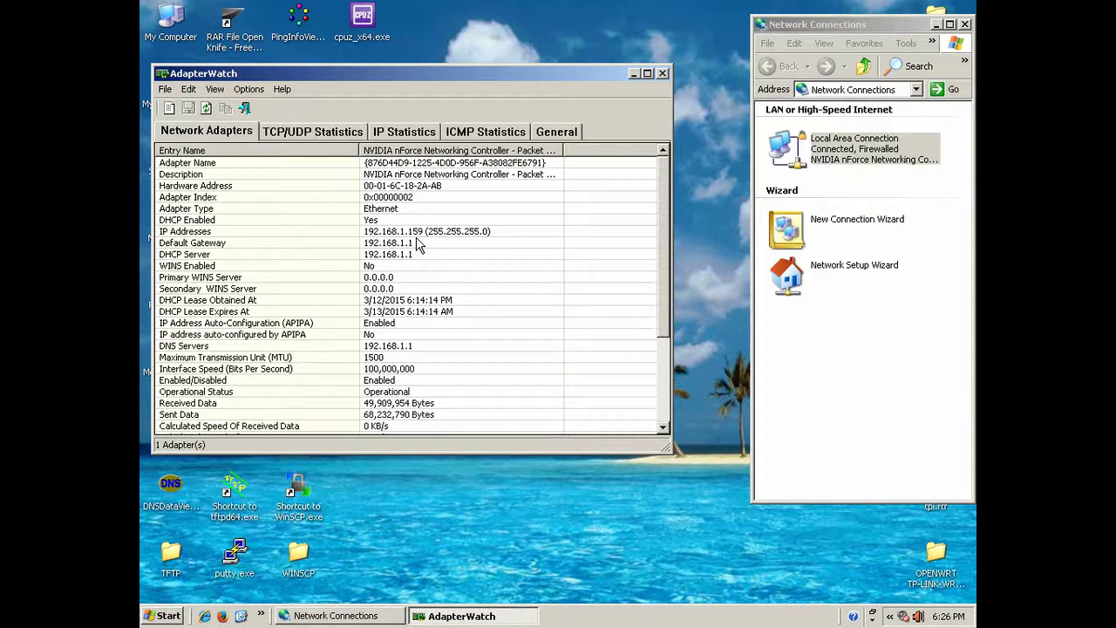
pyautogui.click(662, 73)
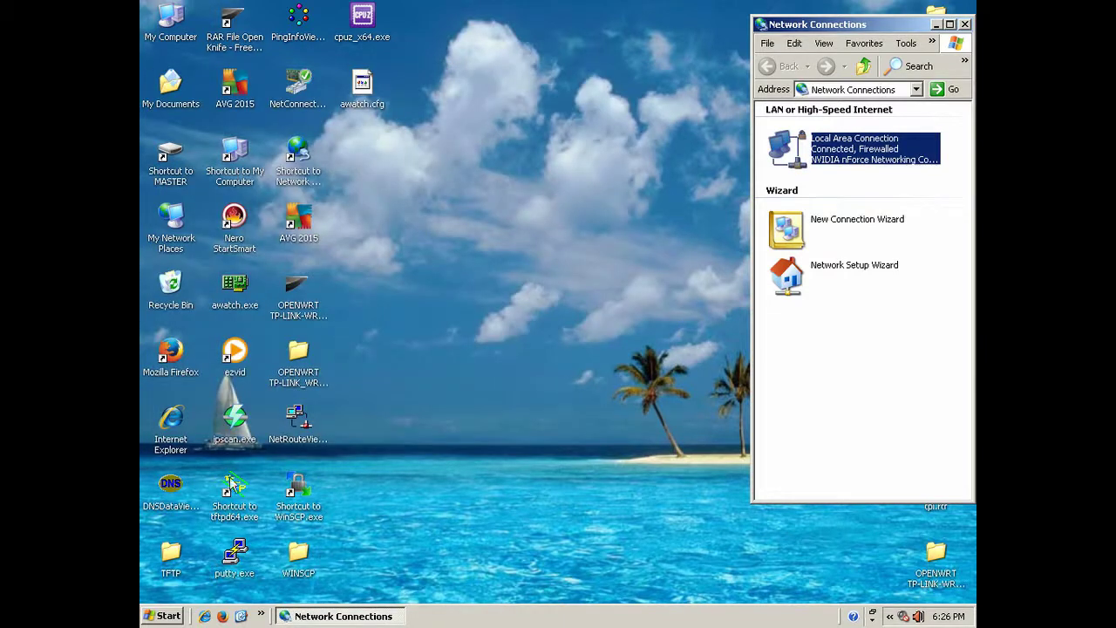
pyautogui.doubleClick(180, 424)
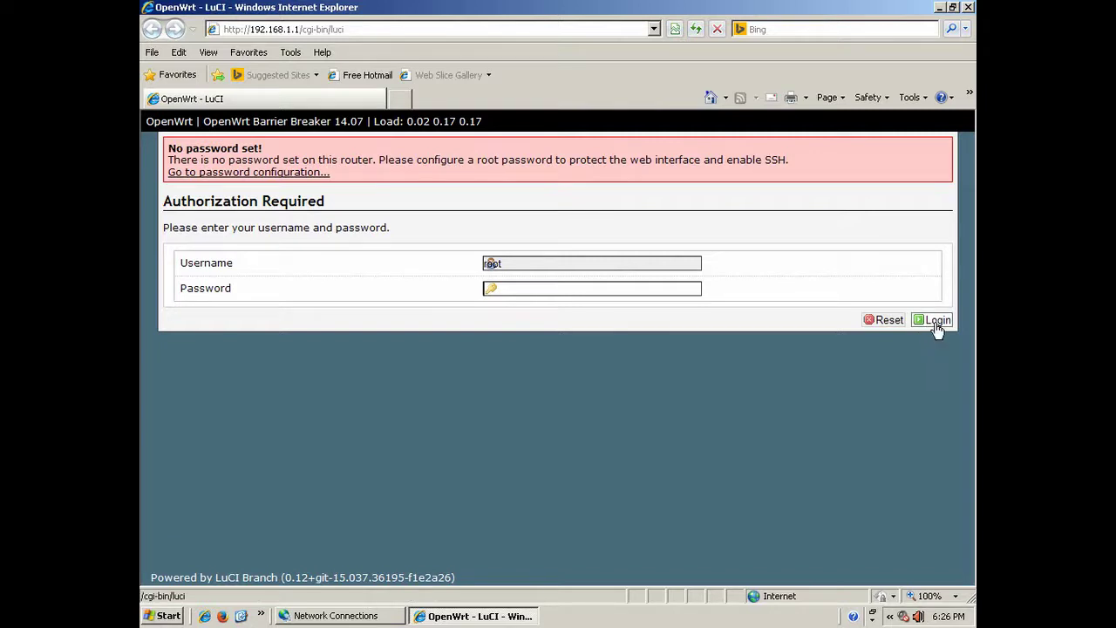
# Log in to LuCI as root from the Authorization Required page.
pyautogui.click(929, 323)
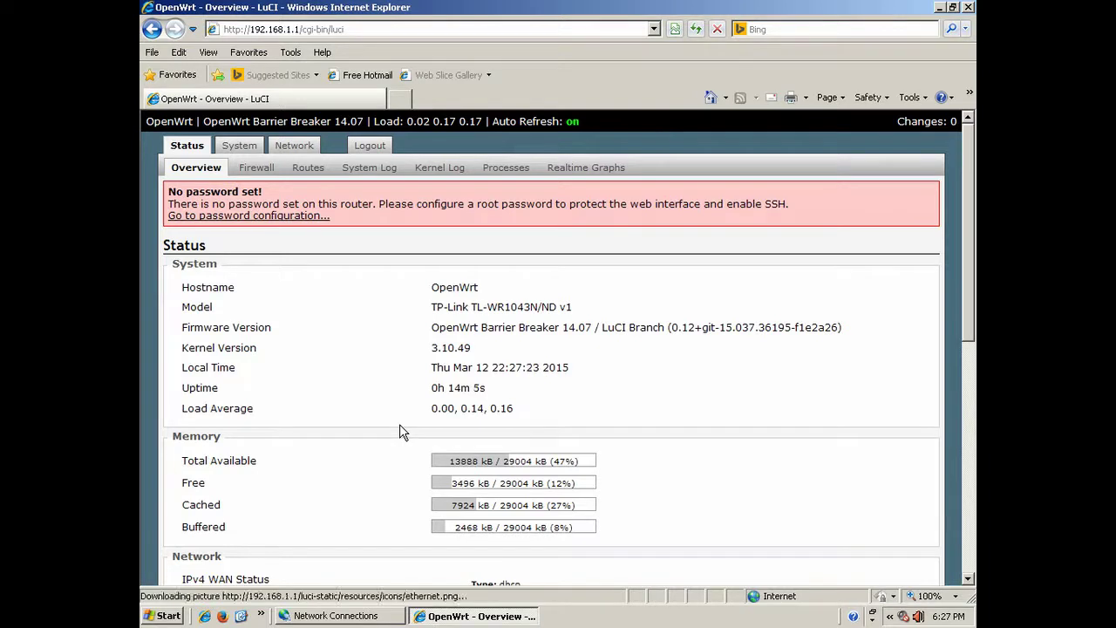
# Open the WAN interface's General Setup from the Network Interfaces list.
pyautogui.click(288, 148)
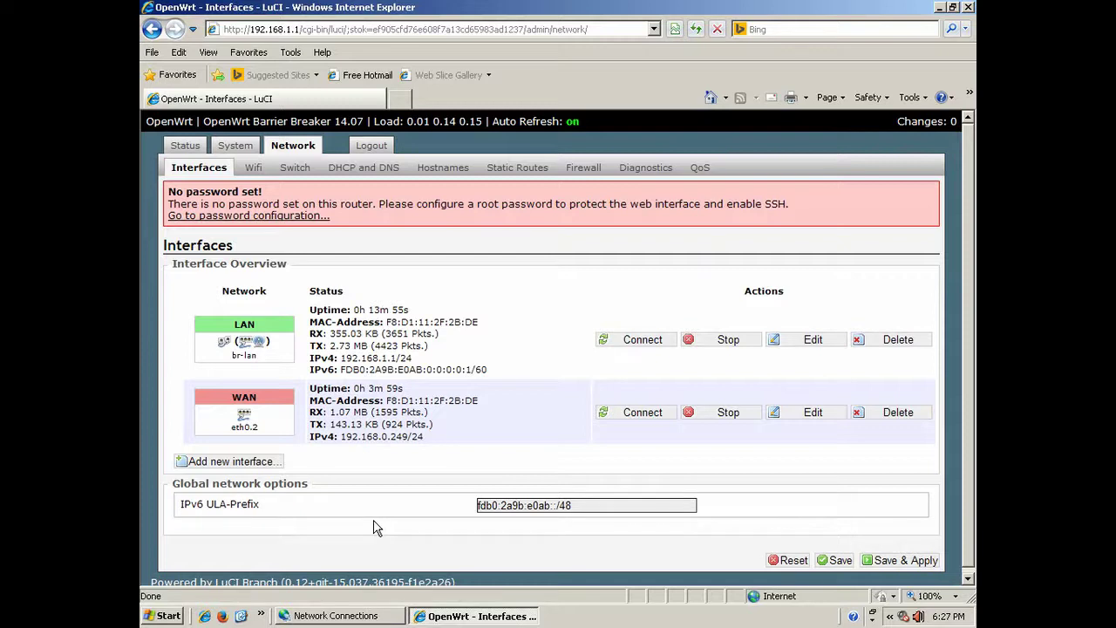
pyautogui.click(816, 416)
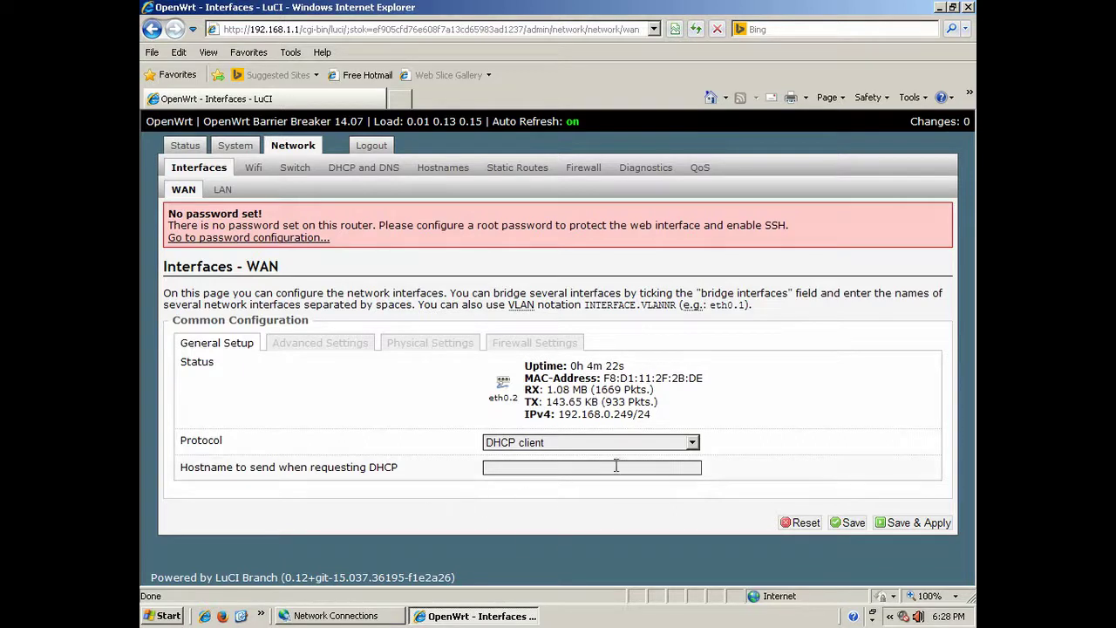
# Change the WAN protocol from DHCP client to PPPoE and confirm the protocol switch.
pyautogui.click(691, 444)
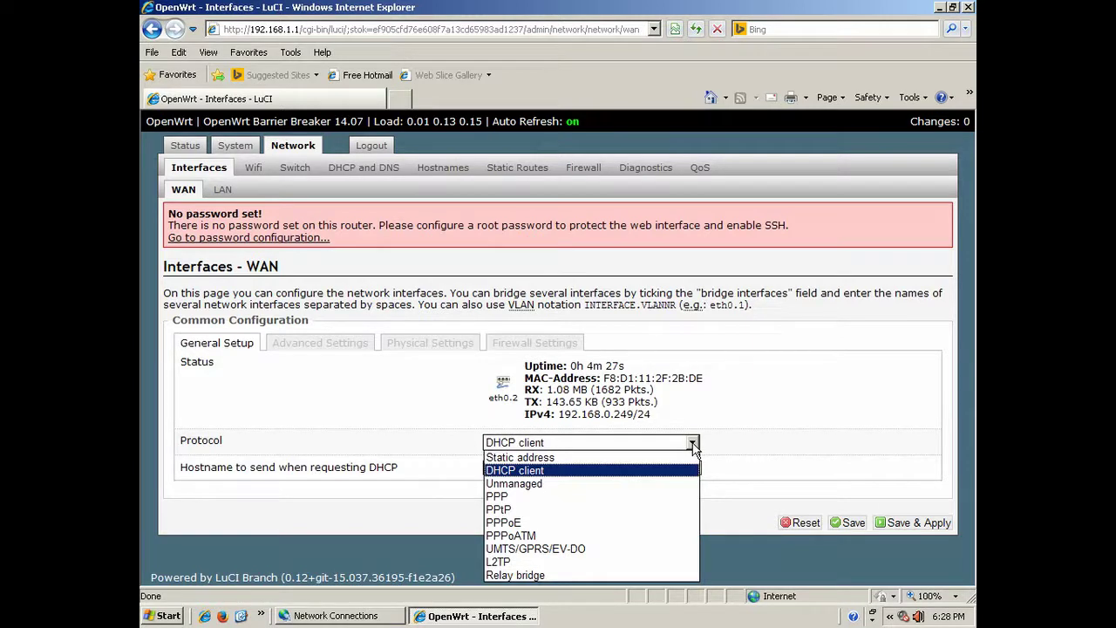
pyautogui.click(647, 524)
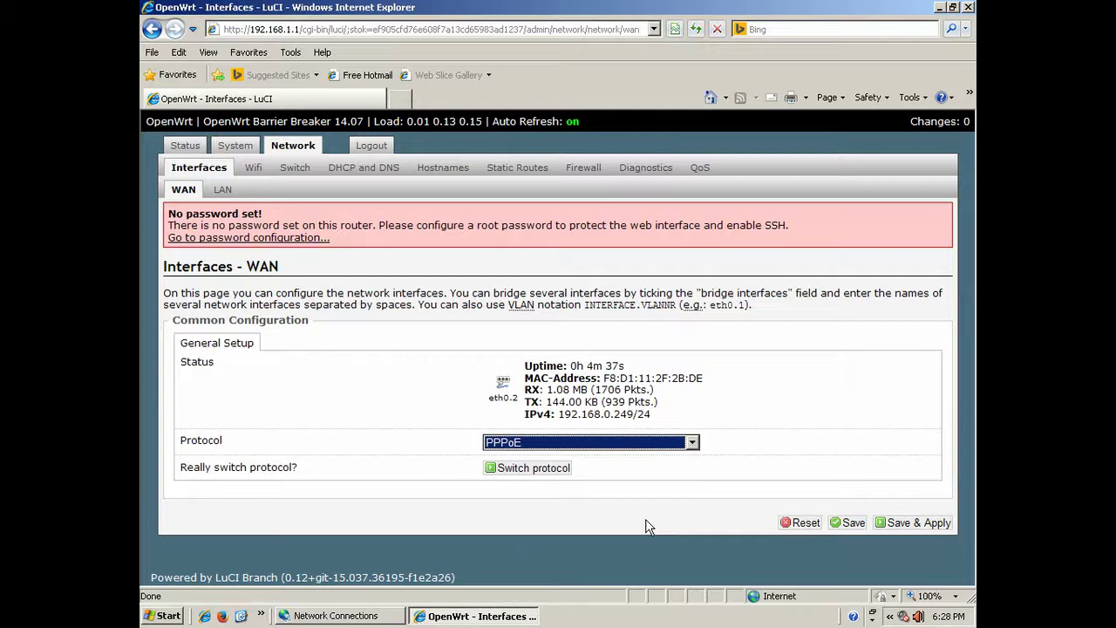
pyautogui.click(526, 471)
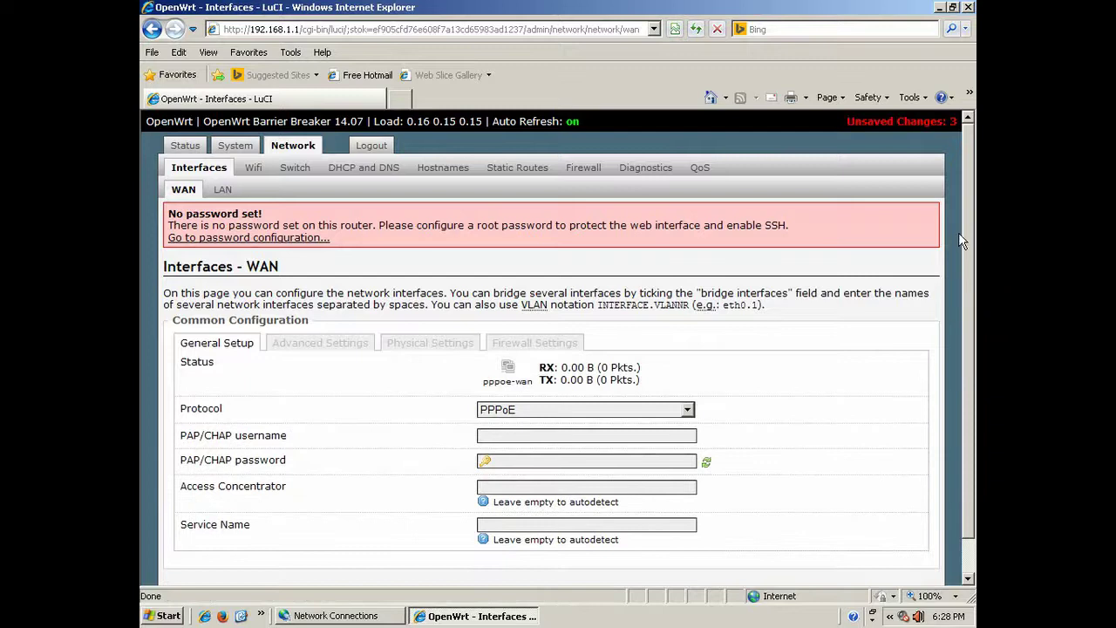
# Focus the empty PAP/CHAP username and password fields of the WAN PPPoE setup.
pyautogui.scroll(-1, 962, 236)
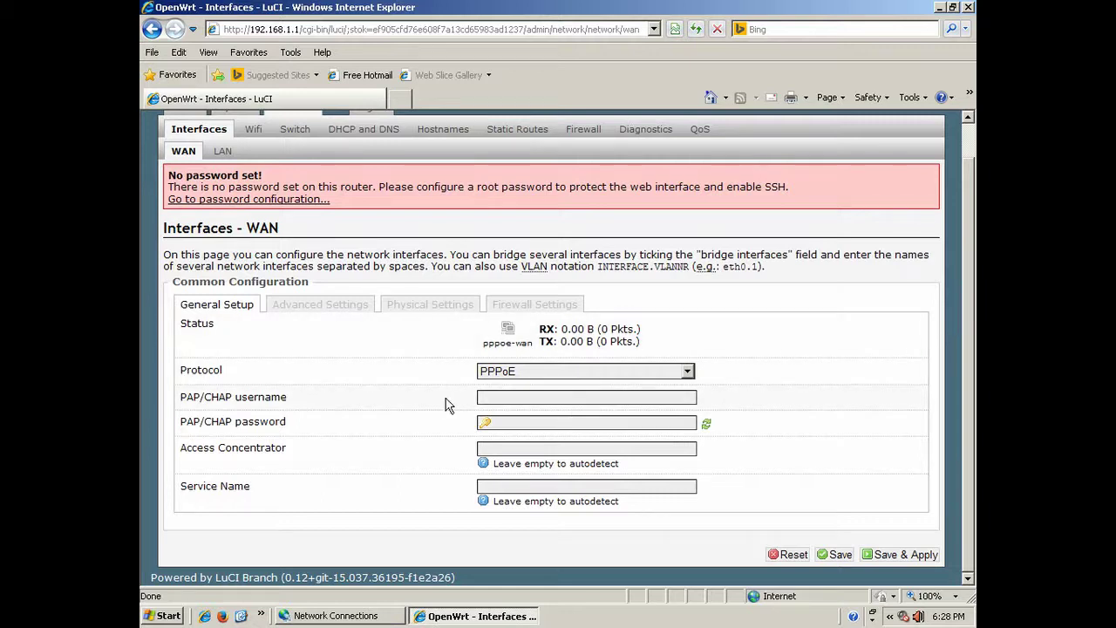
pyautogui.click(483, 396)
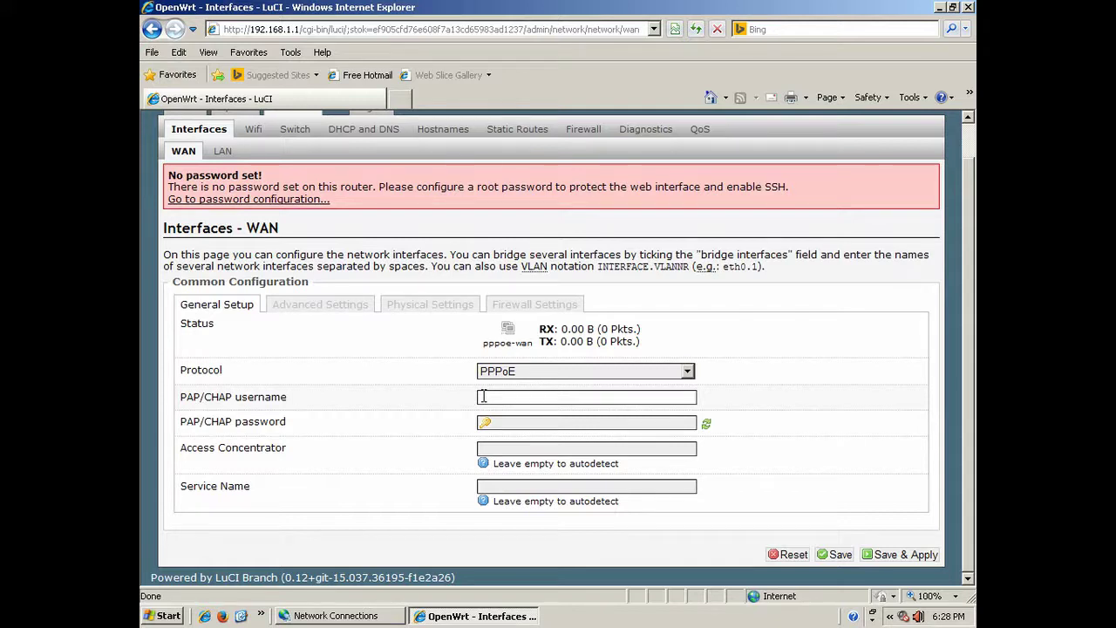
pyautogui.click(484, 422)
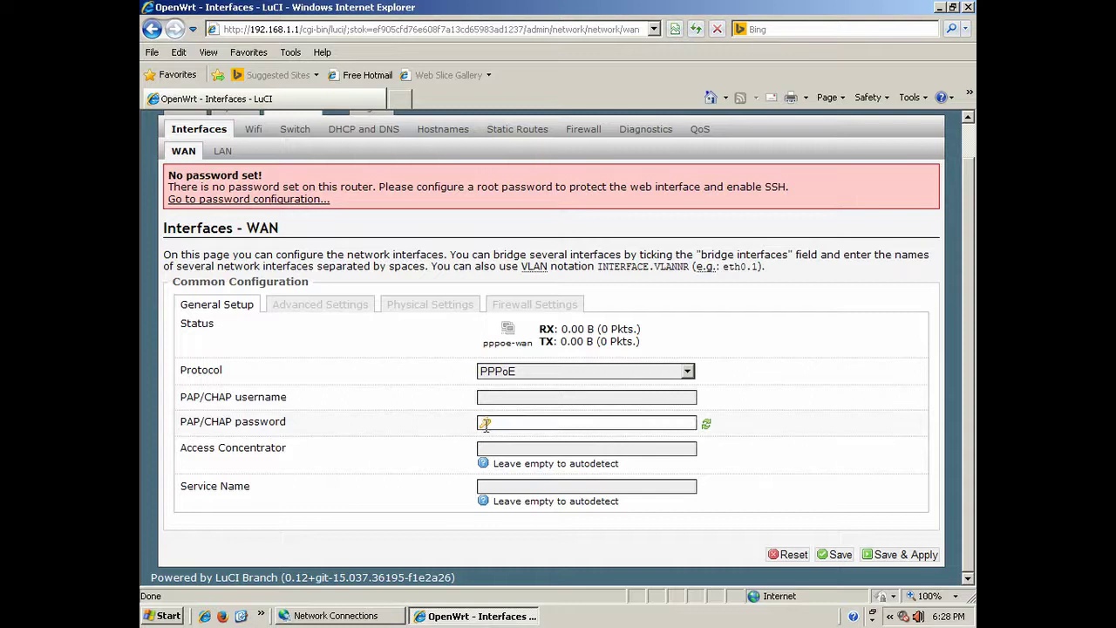
pyautogui.click(487, 399)
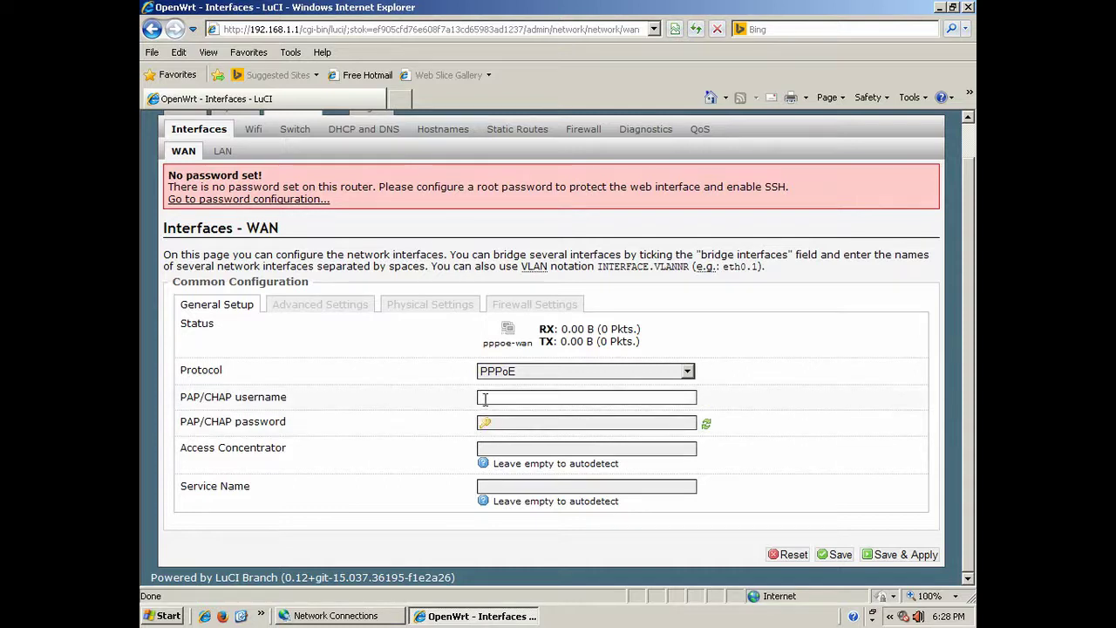
pyautogui.click(508, 397)
pyautogui.click(521, 413)
pyautogui.click(497, 422)
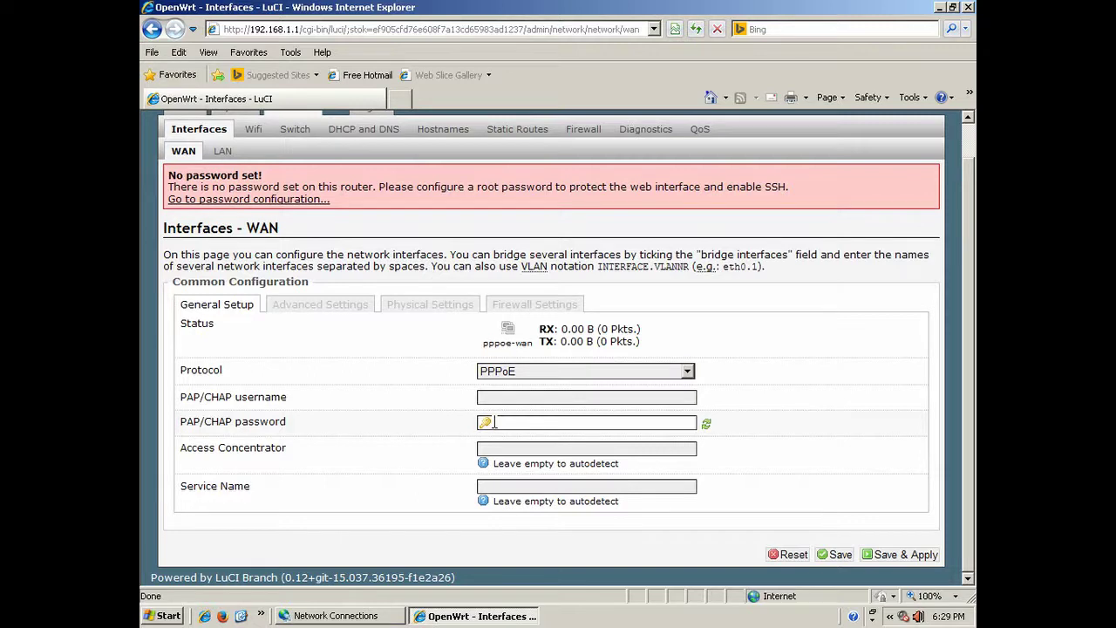
# Look over the WAN Advanced, Physical and Firewall Settings tabs, then return to General Setup.
pyautogui.click(335, 305)
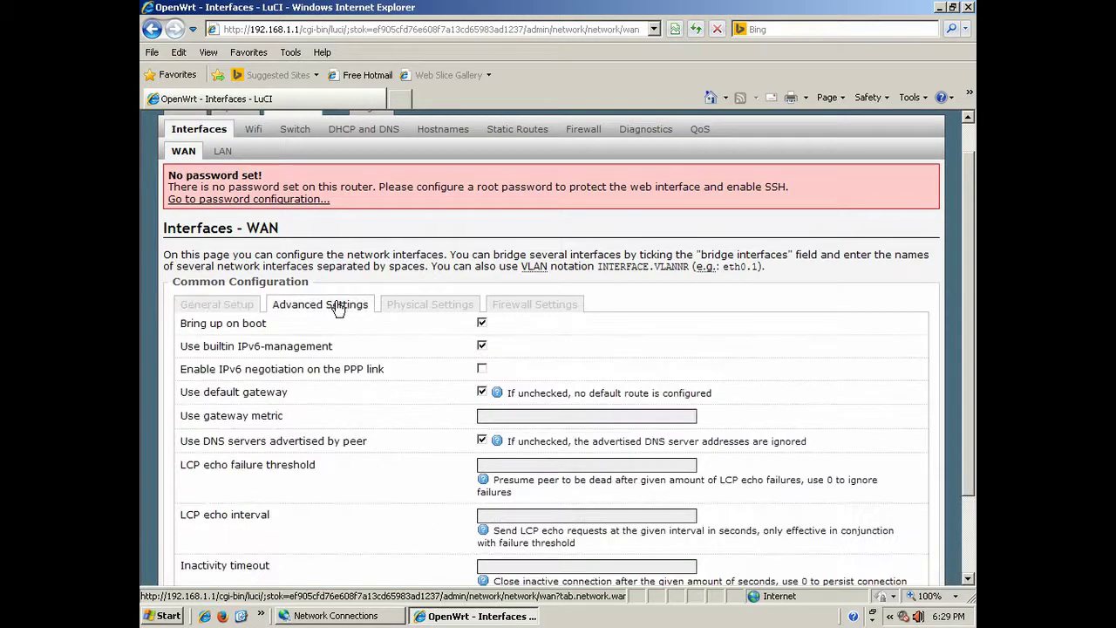
pyautogui.moveTo(965, 321); pyautogui.dragTo(965, 301)
pyautogui.click(445, 336)
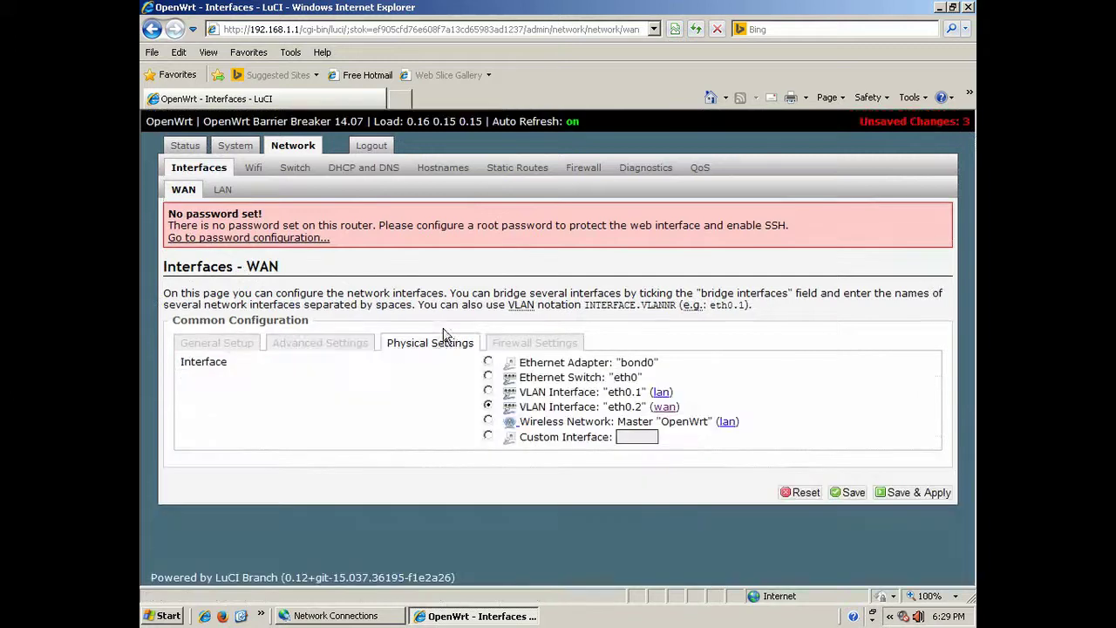
pyautogui.click(517, 346)
pyautogui.click(215, 343)
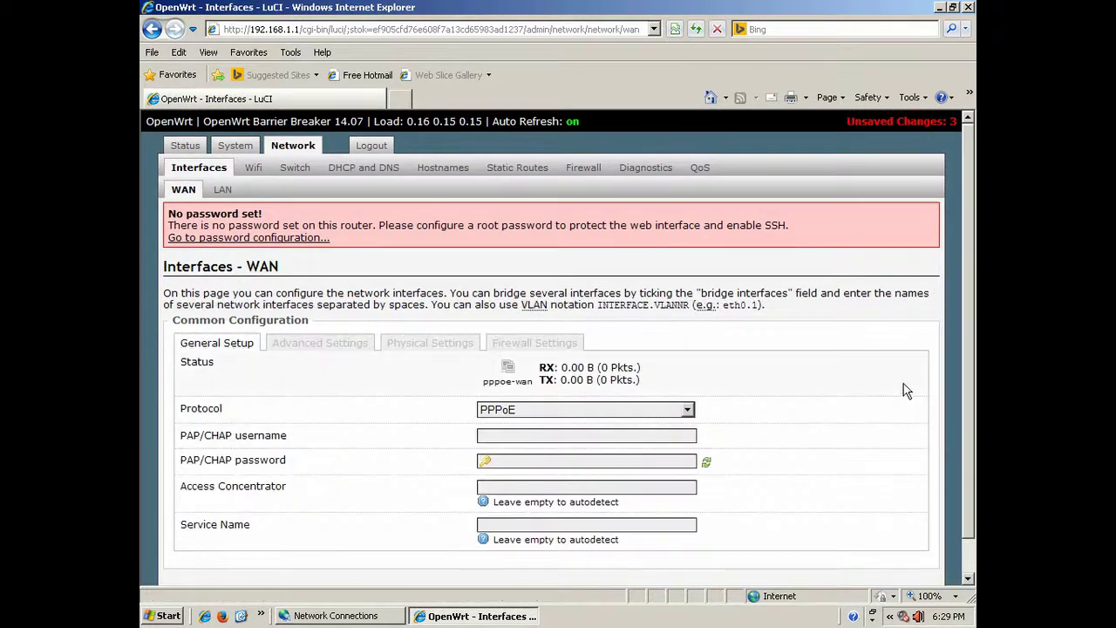
pyautogui.moveTo(973, 358); pyautogui.dragTo(966, 449)
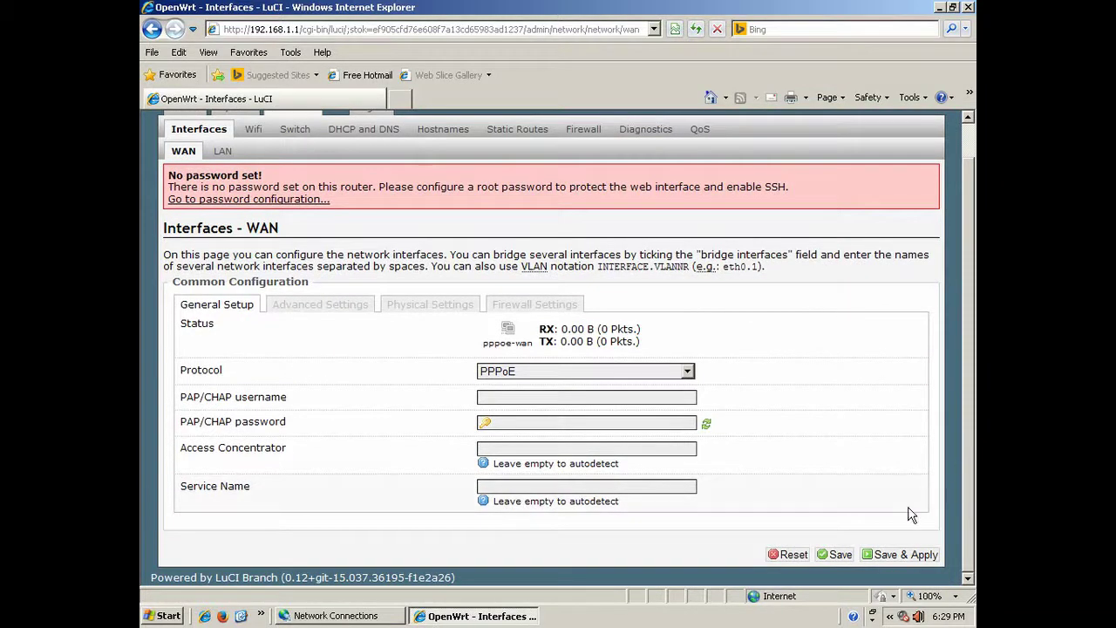
# Enter the PPPoE username (an e-mail address), paste the password, and Save & Apply.
pyautogui.click(517, 398)
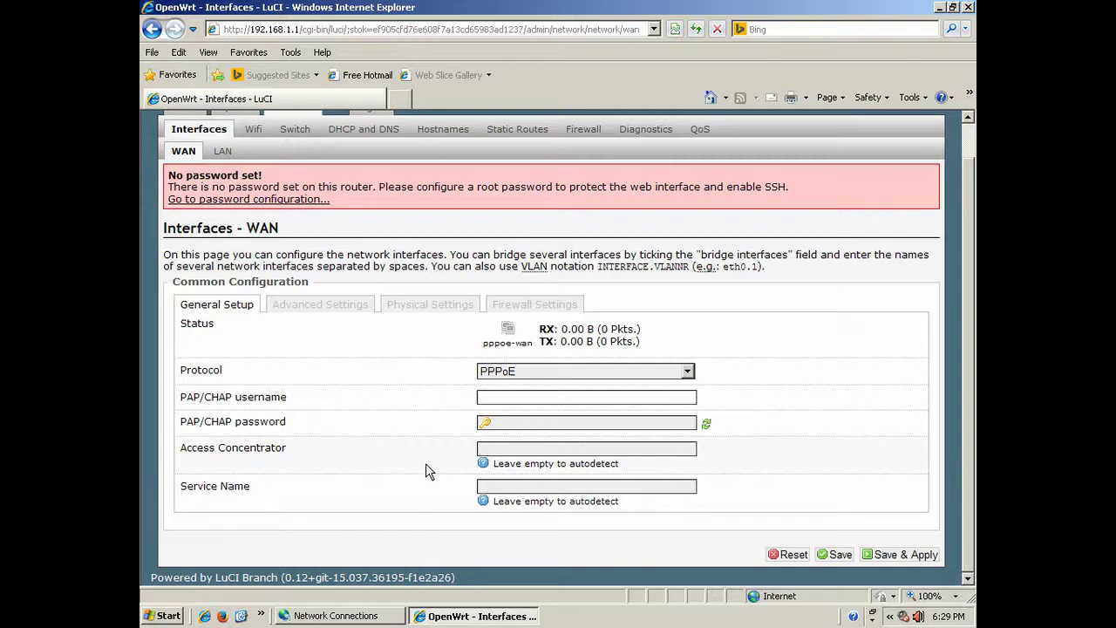
pyautogui.press('Tab')
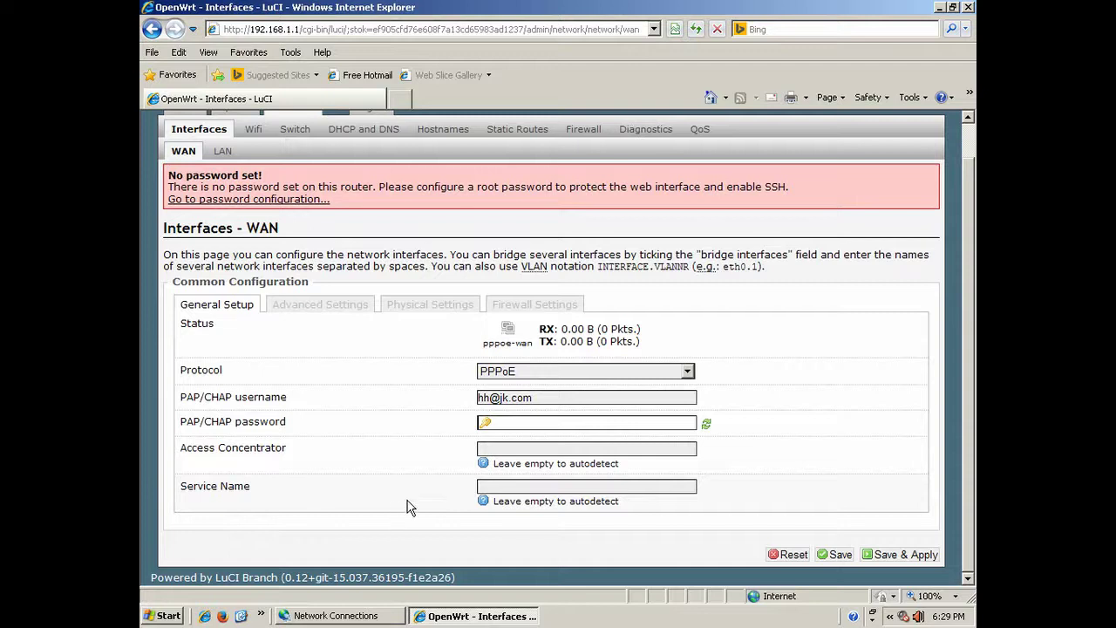
pyautogui.hotkey('ctrl', 'v')
pyautogui.click(899, 554)
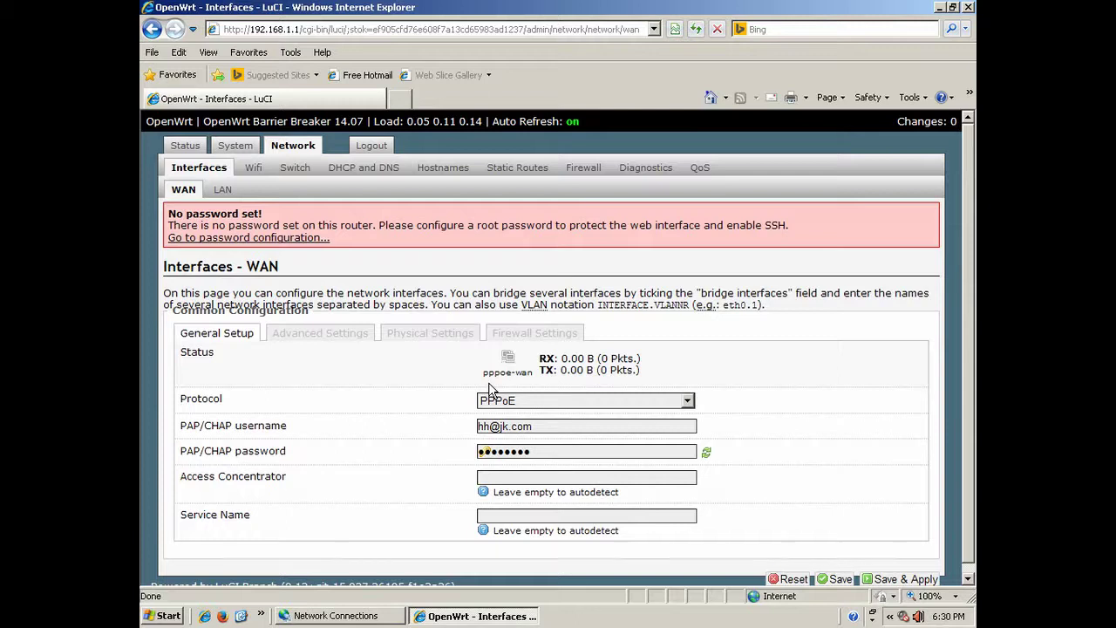
# Wait for the WAN changes to finish applying, then scroll down the reloaded page.
pyautogui.scroll(-1, 964, 396)
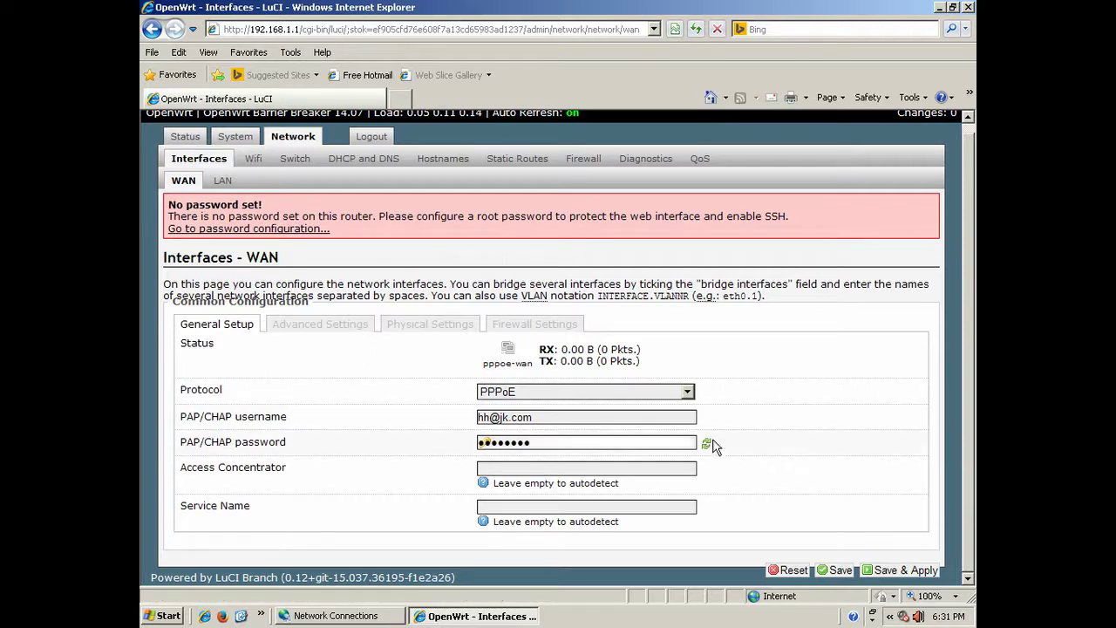
pyautogui.click(320, 324)
pyautogui.scroll(-3, 962, 312)
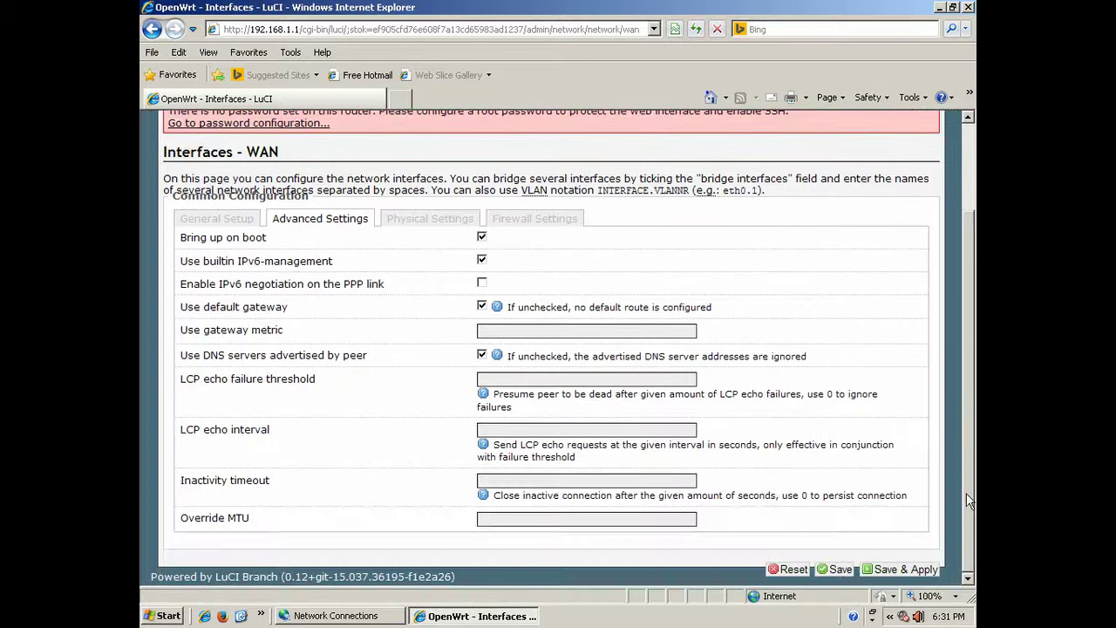
pyautogui.scroll(4, 962, 312)
pyautogui.click(440, 342)
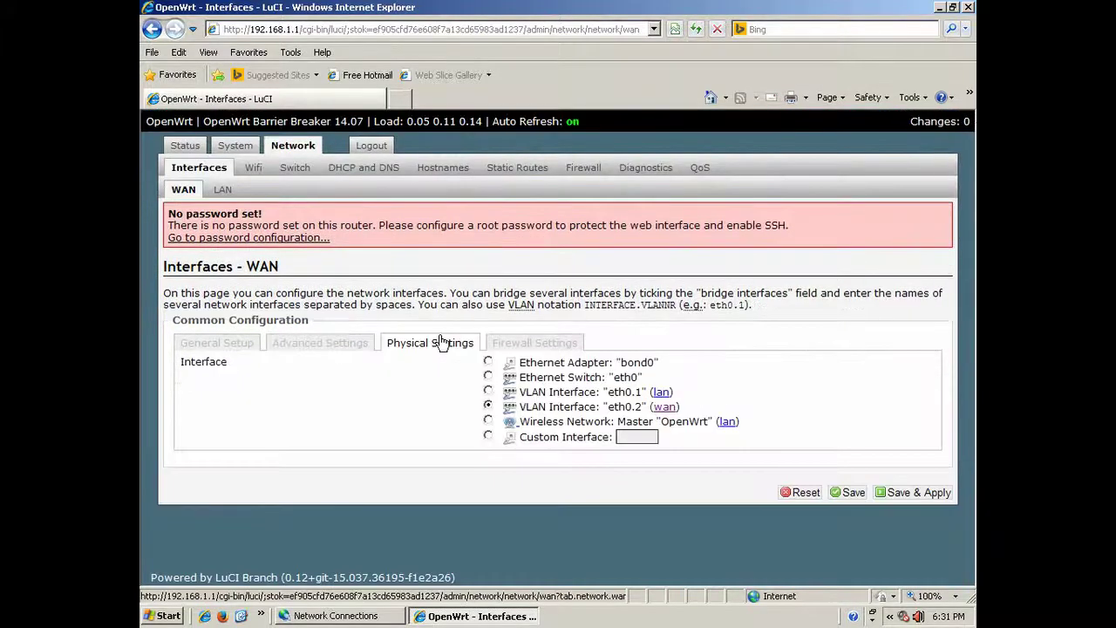
pyautogui.click(528, 344)
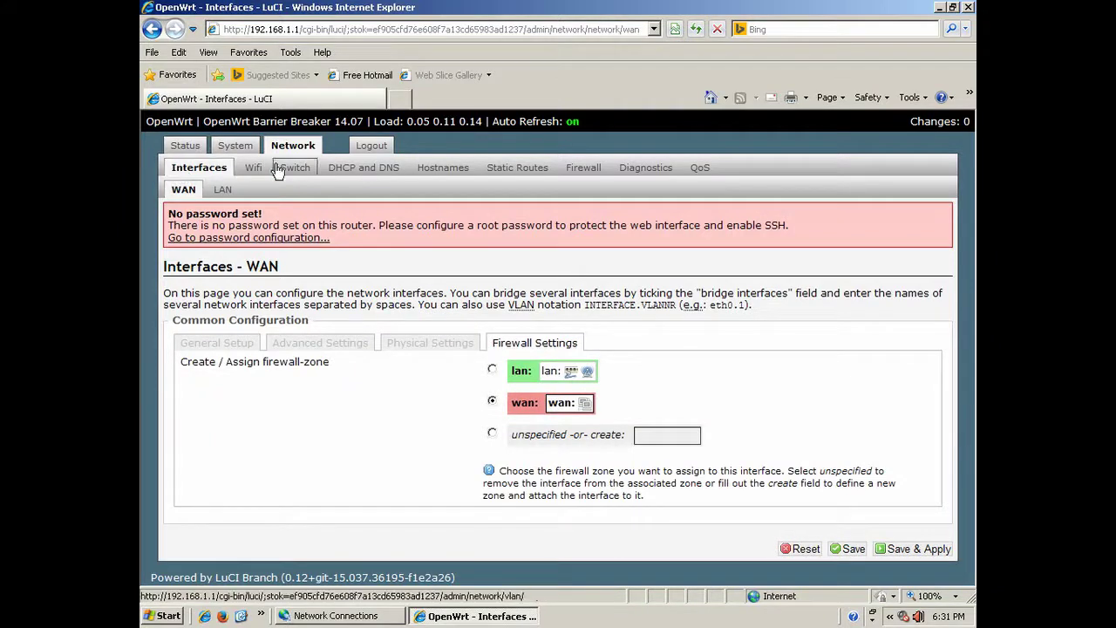
pyautogui.click(184, 192)
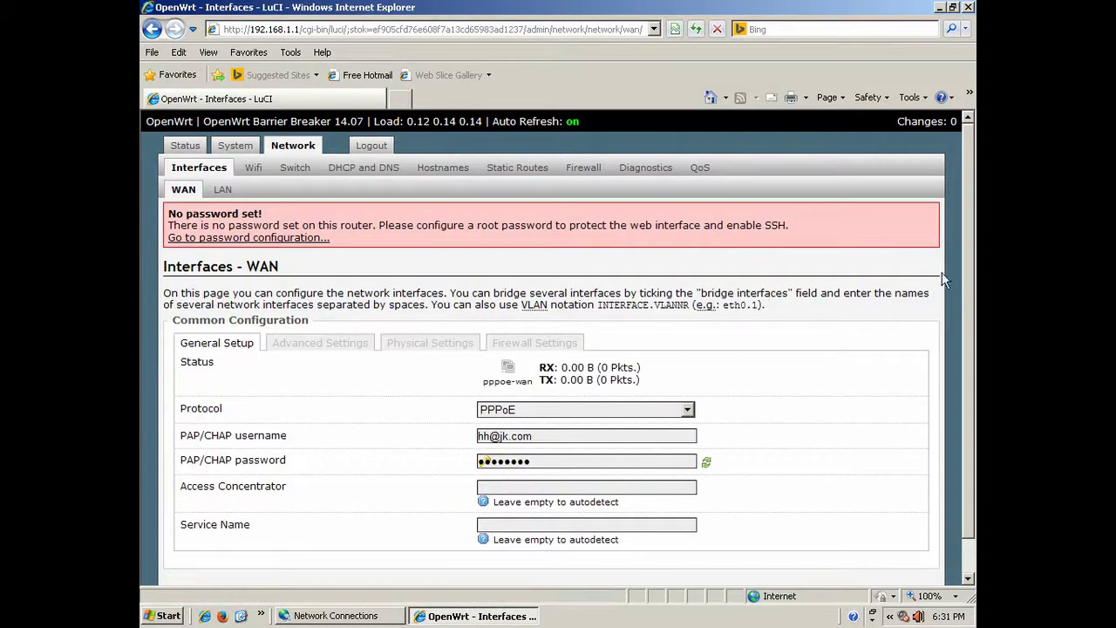
# Scroll the WAN page down and back up, then close Internet Explorer.
pyautogui.moveTo(968, 277); pyautogui.dragTo(970, 411)
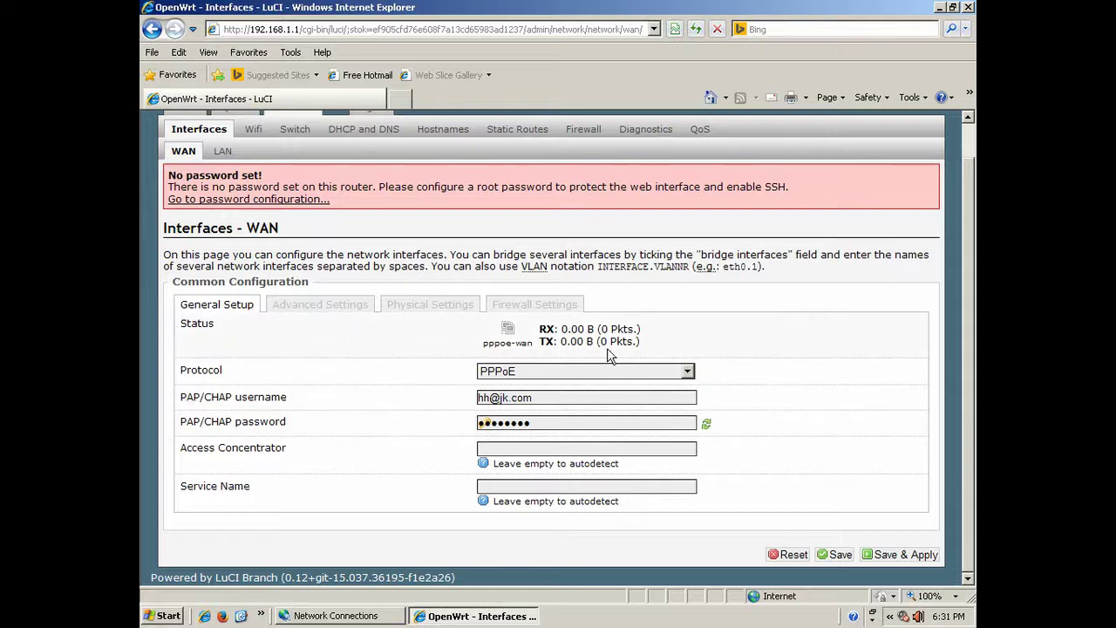
pyautogui.scroll(1, 950, 255)
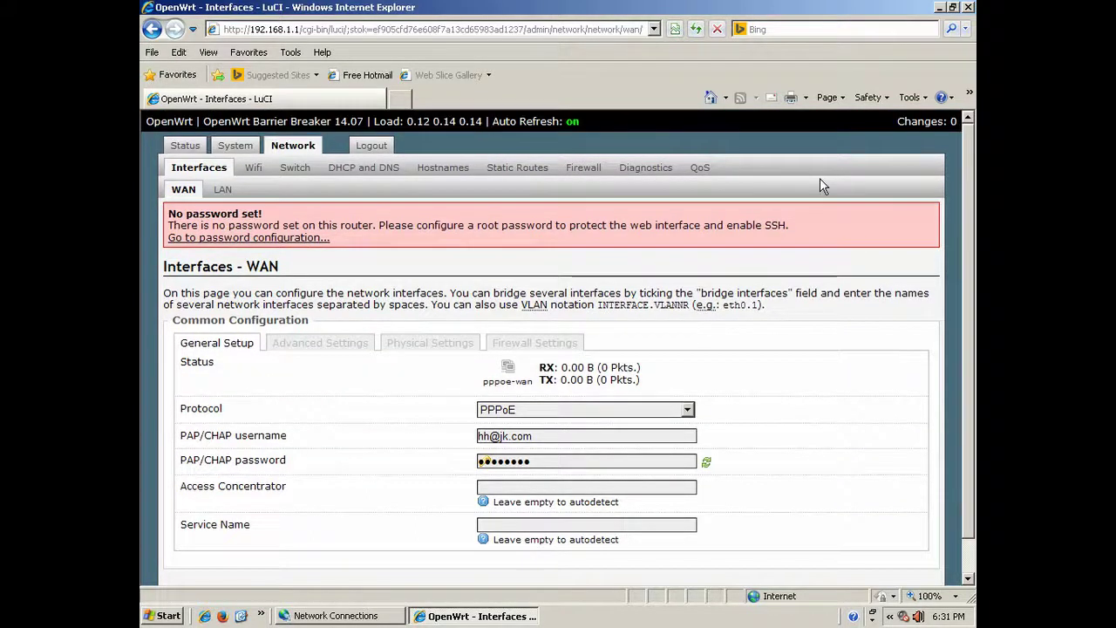
pyautogui.click(967, 9)
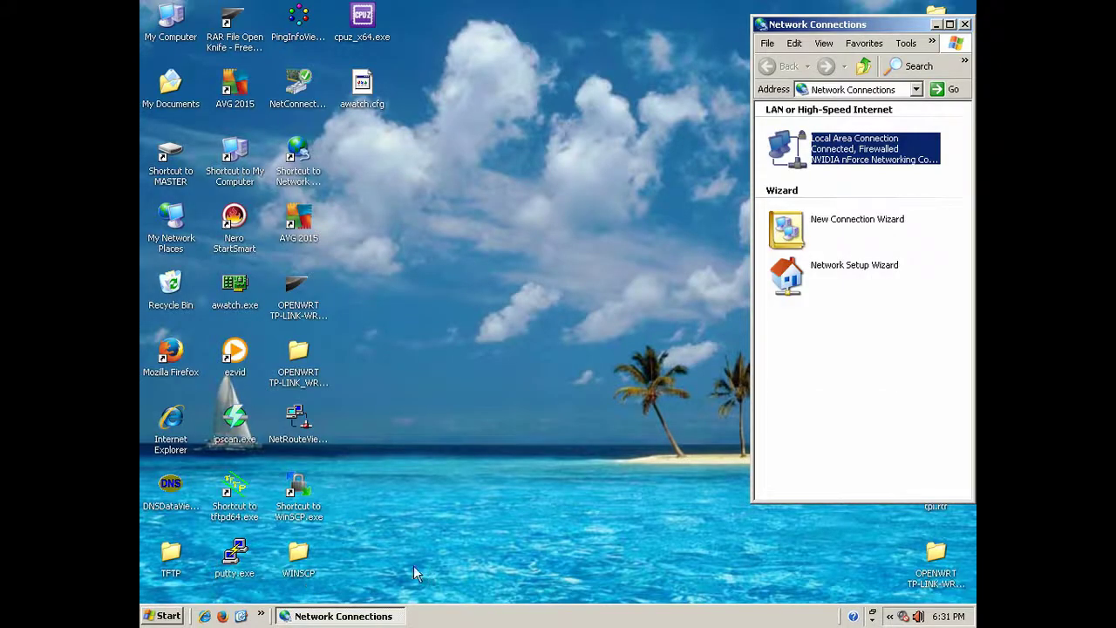